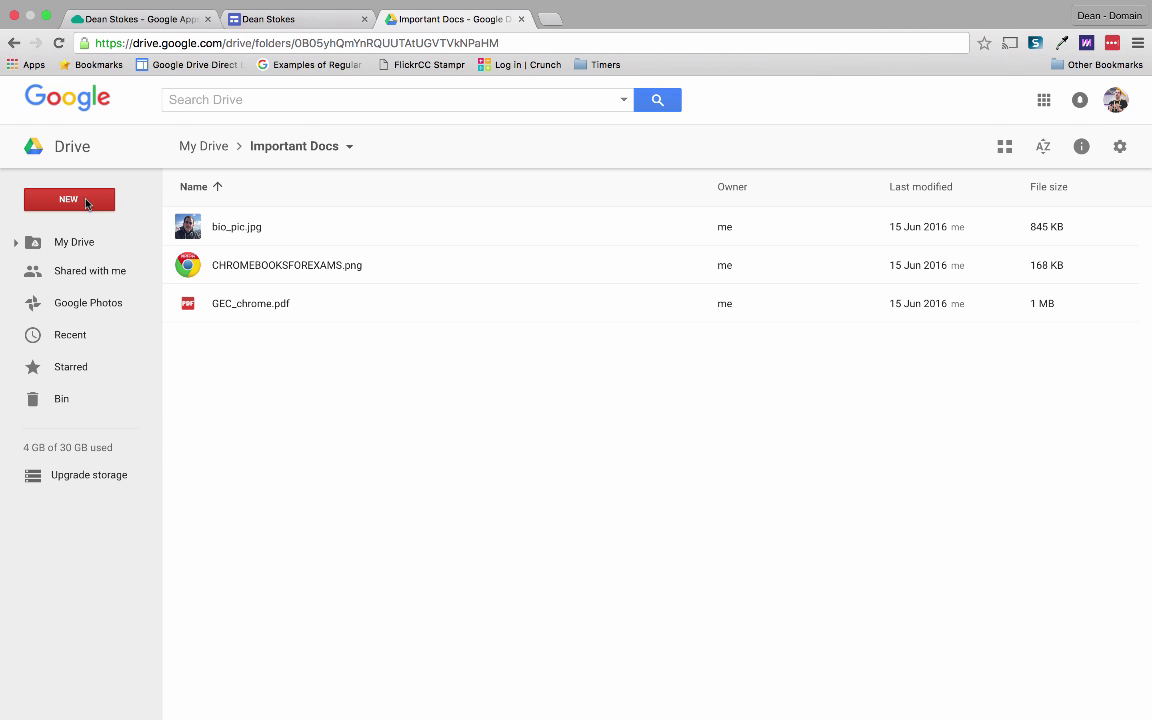
Create a new Google Sites site from the NEW menu inside the Important Docs folder.
click(86, 204)
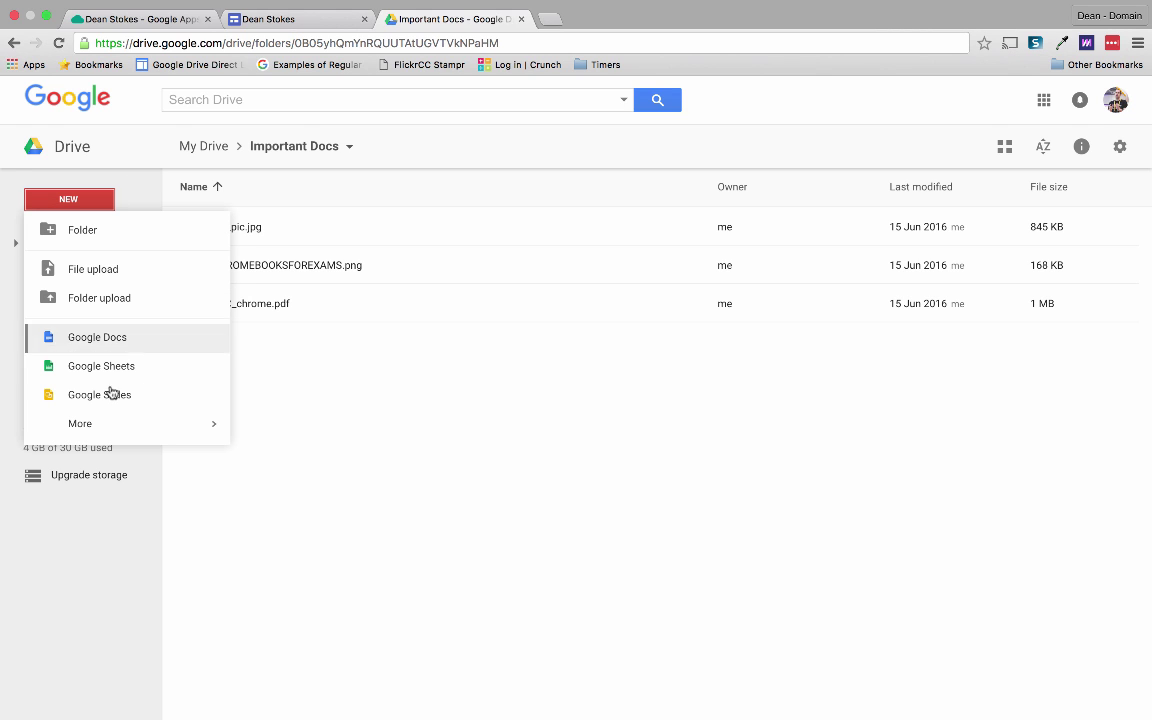
mouse_move(116, 429)
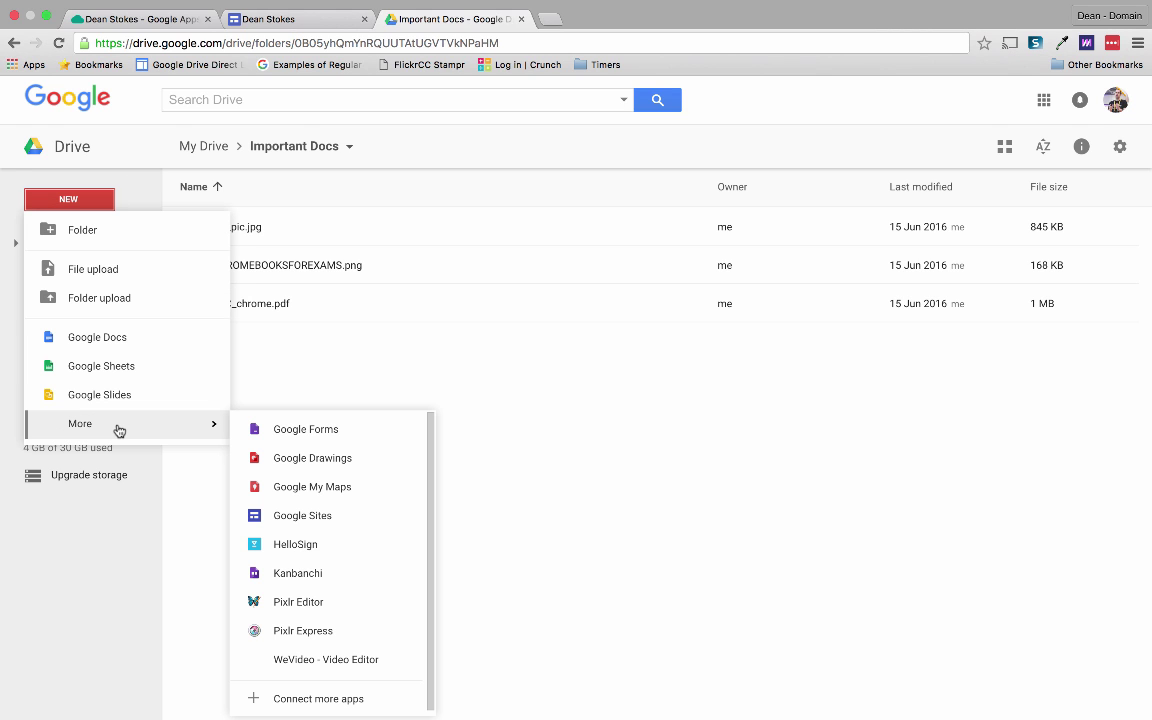
click(315, 515)
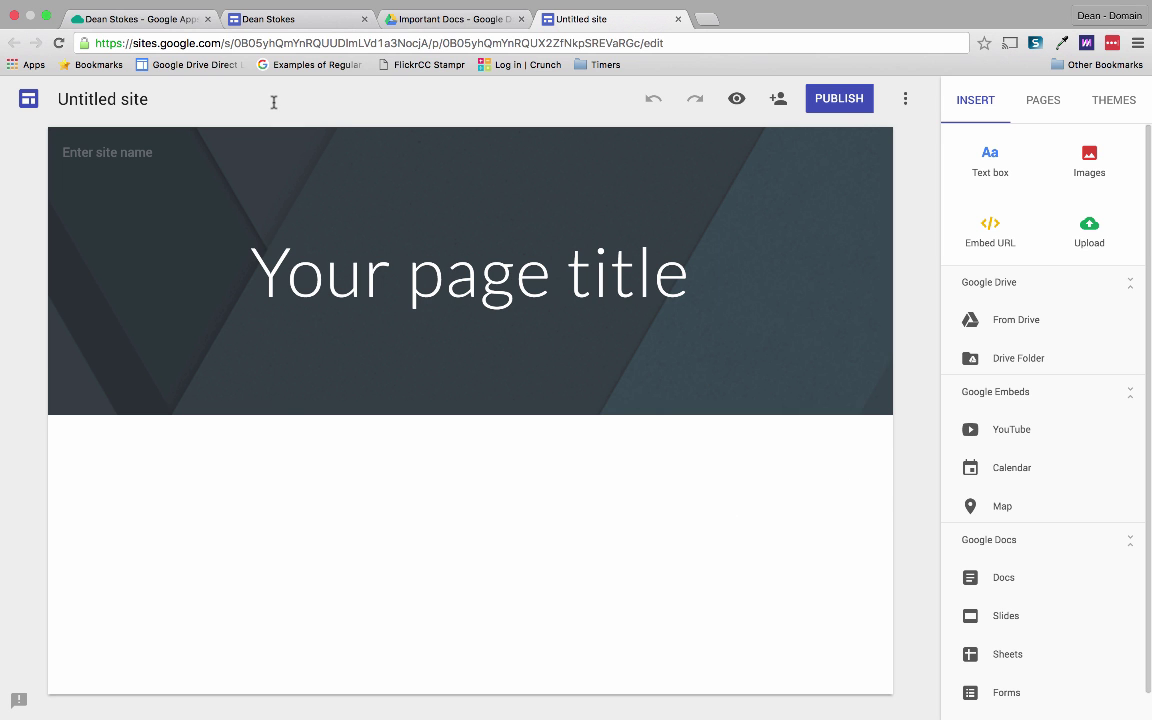
click(135, 21)
scroll(183, 272, down, 15)
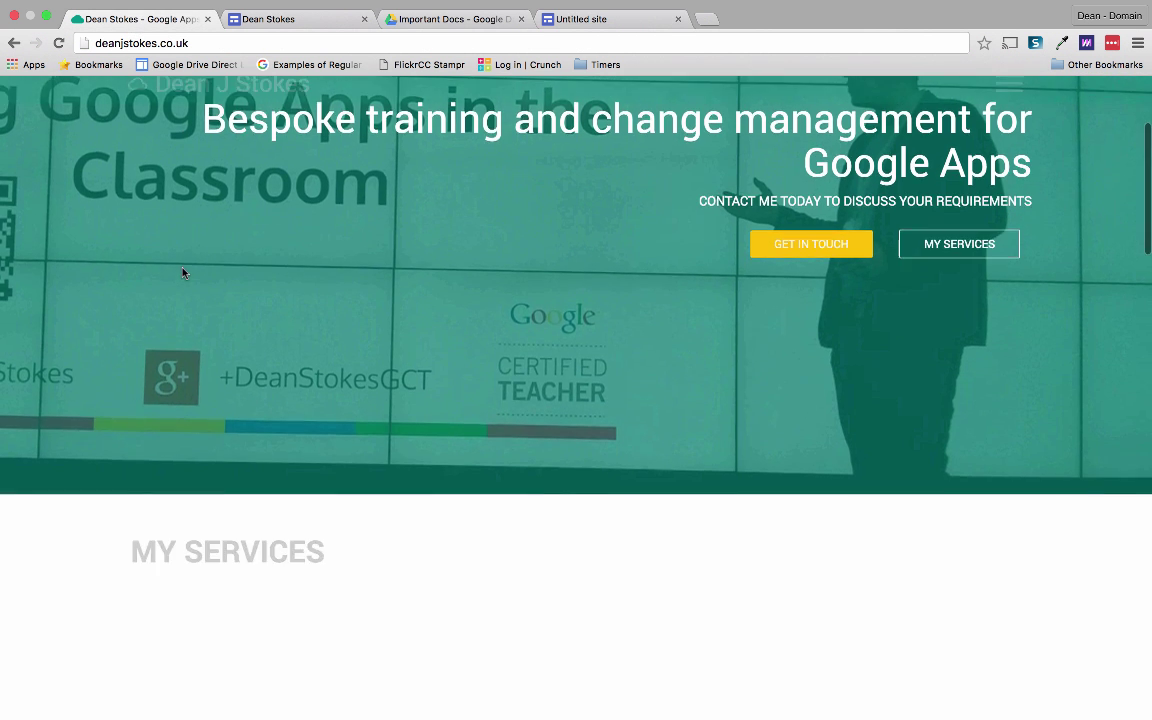
scroll(183, 272, down, 15)
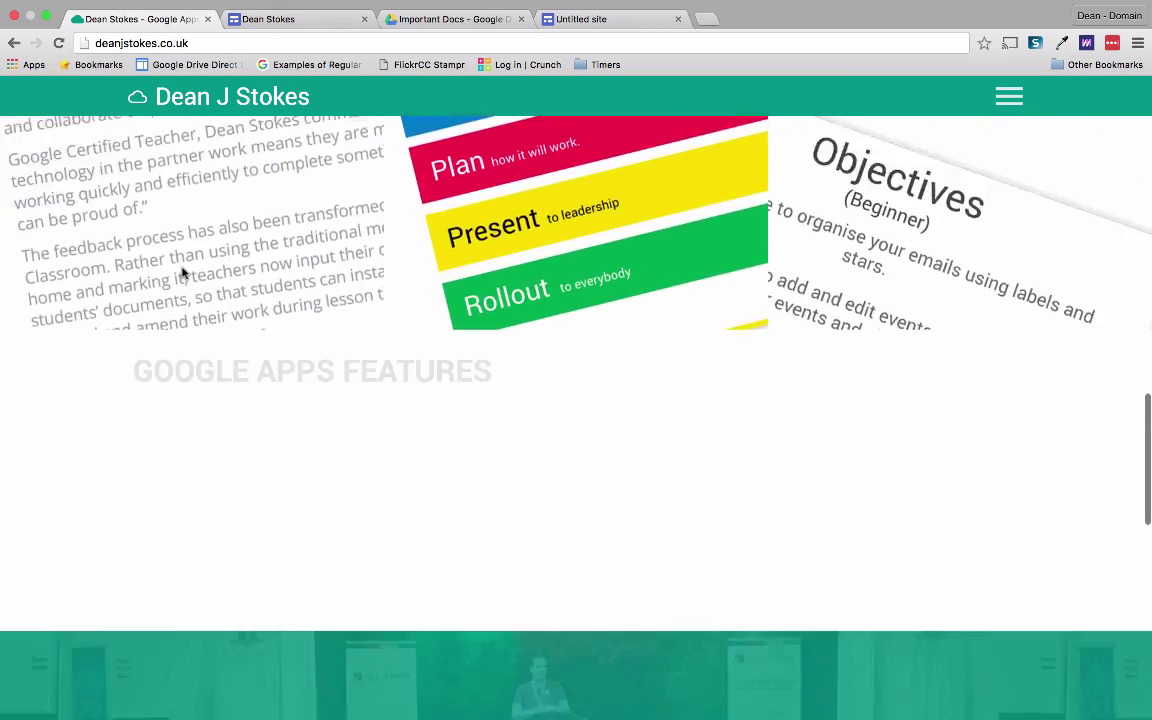
scroll(183, 272, down, 5)
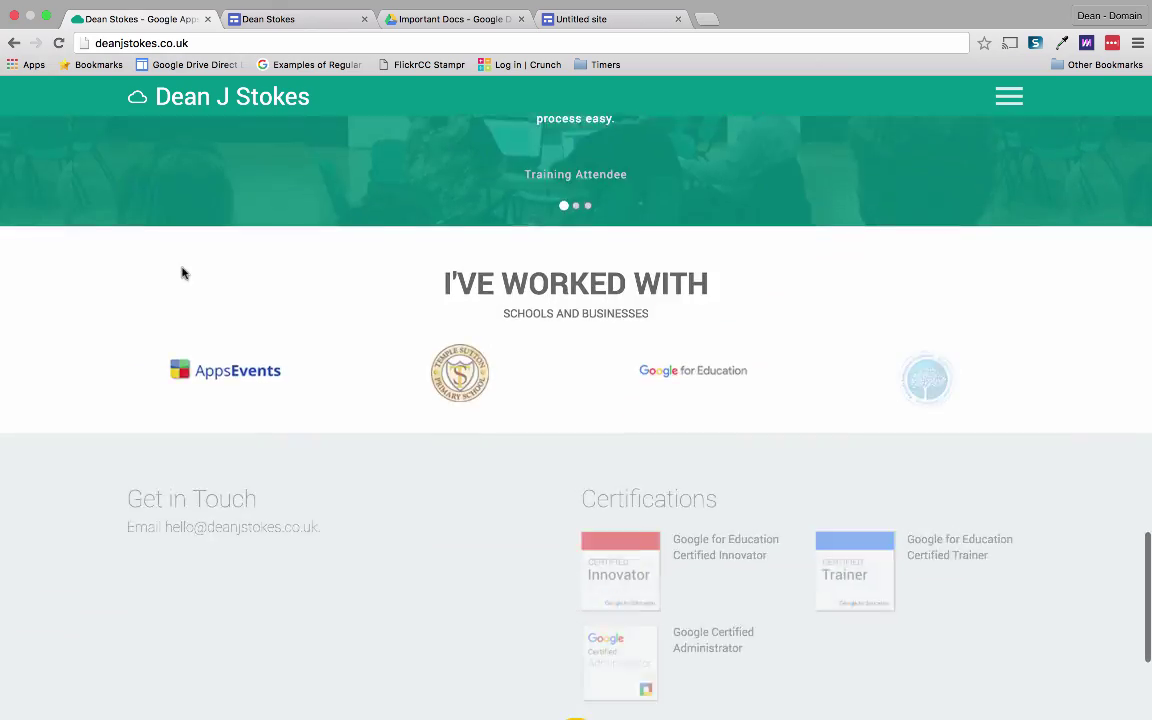
scroll(183, 272, down, 3)
scroll(183, 272, up, 20)
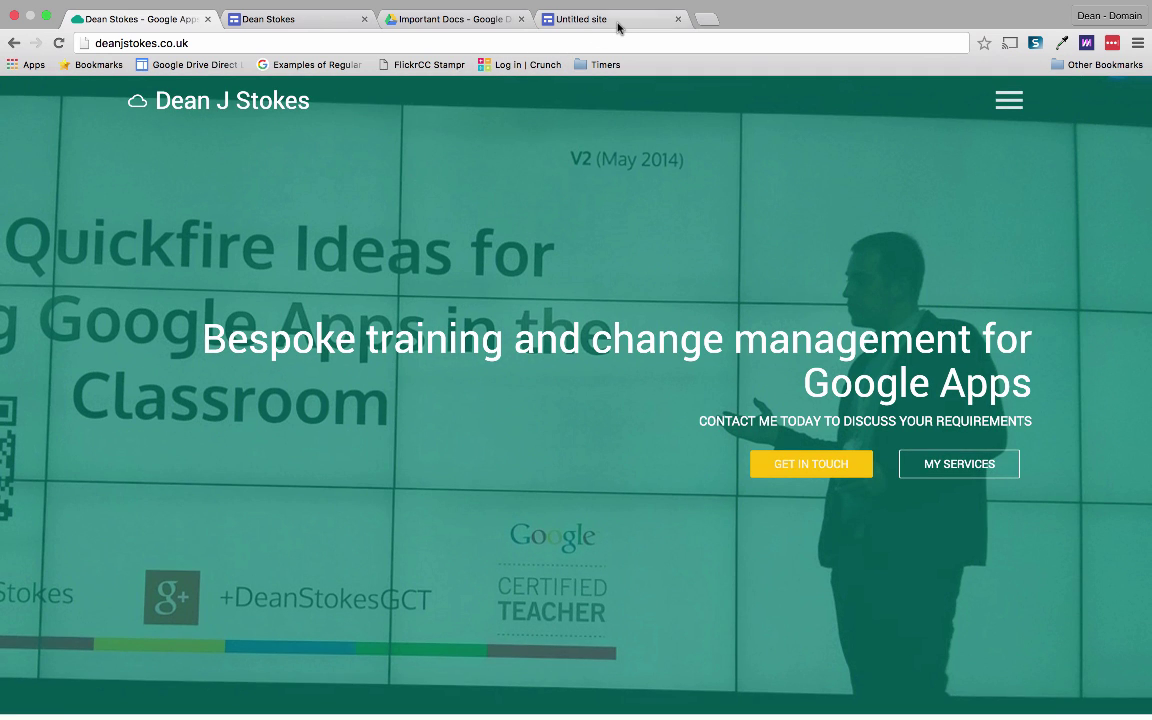
Enter the owner's full name as the site name and his shorter name as the page title.
click(618, 27)
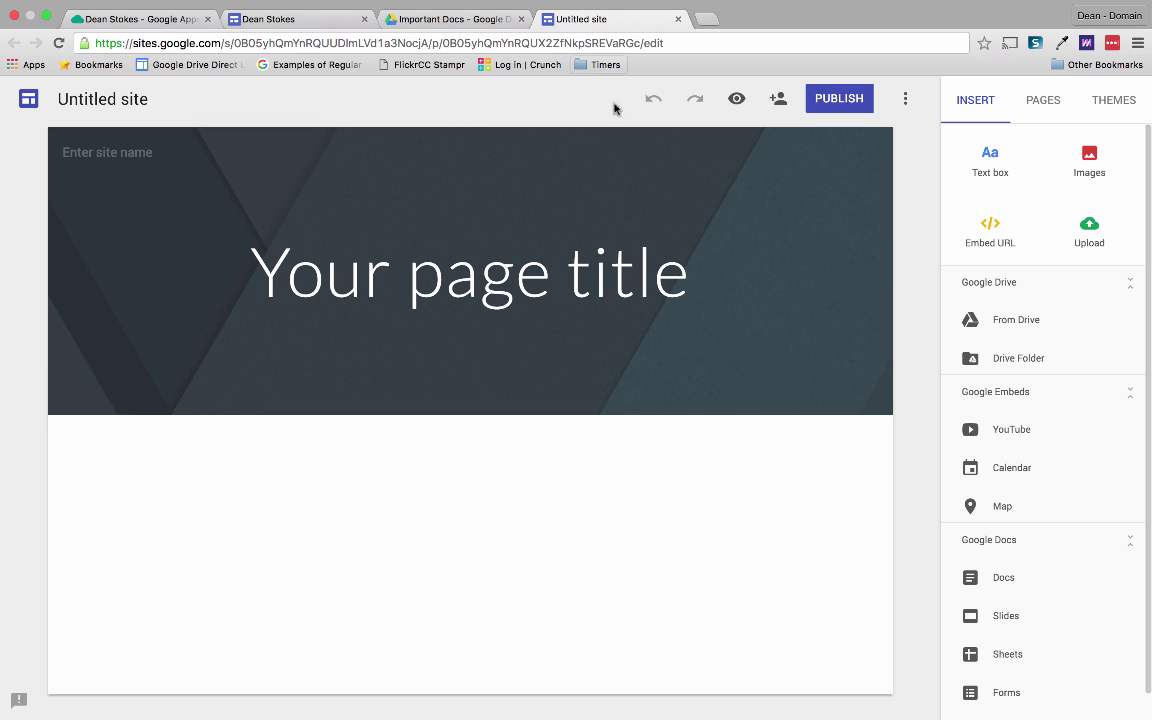
click(301, 272)
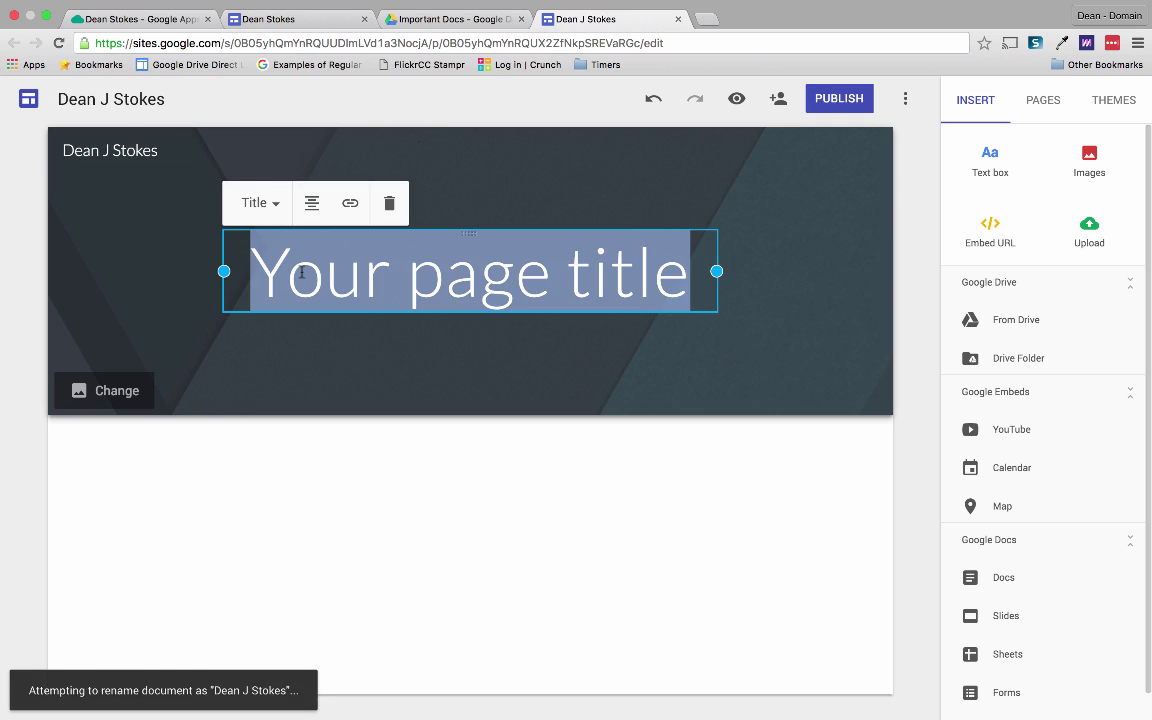
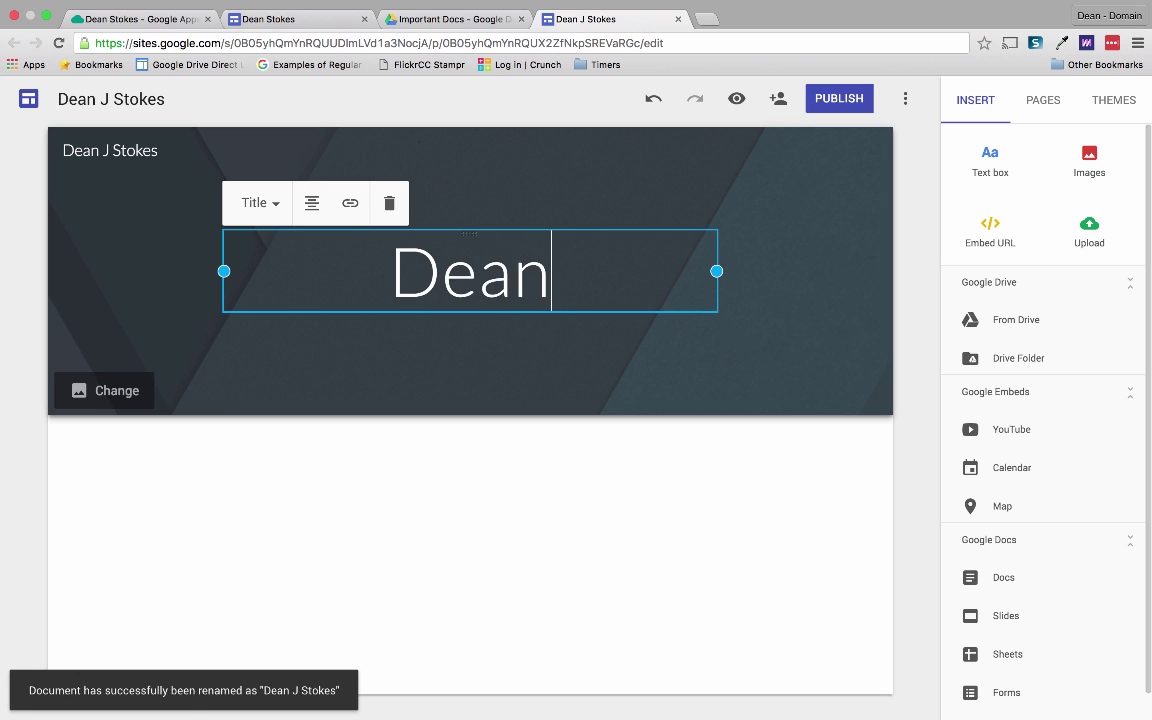
click(428, 477)
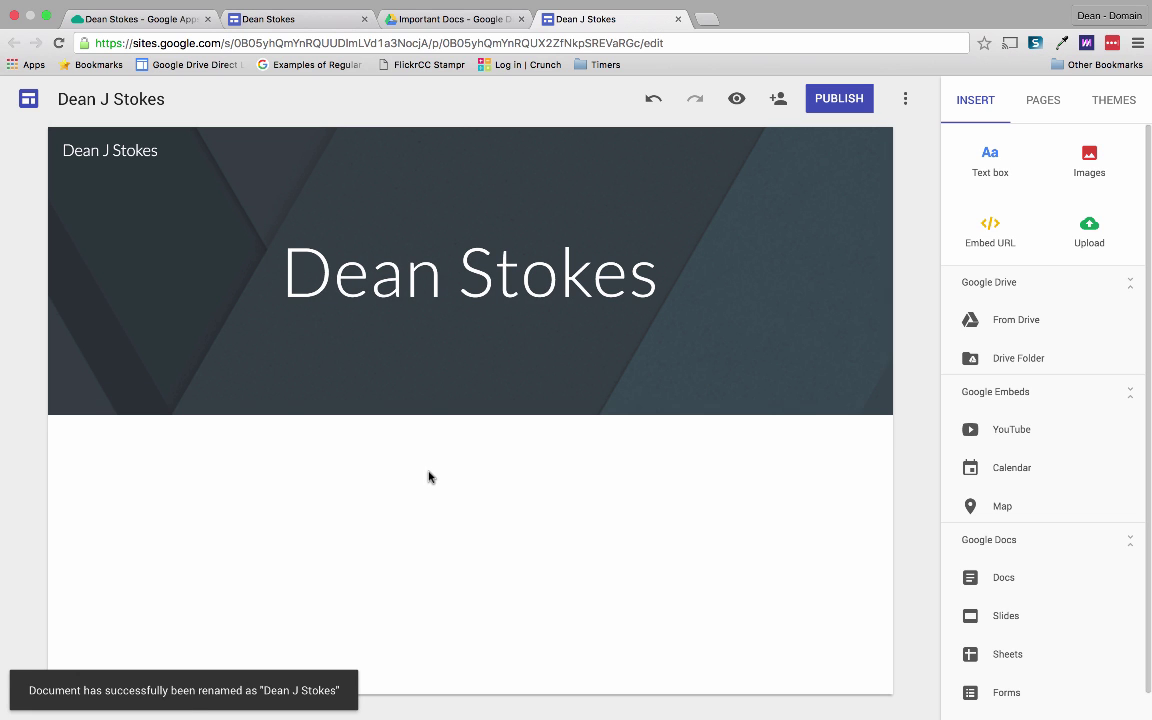
mouse_move(154, 339)
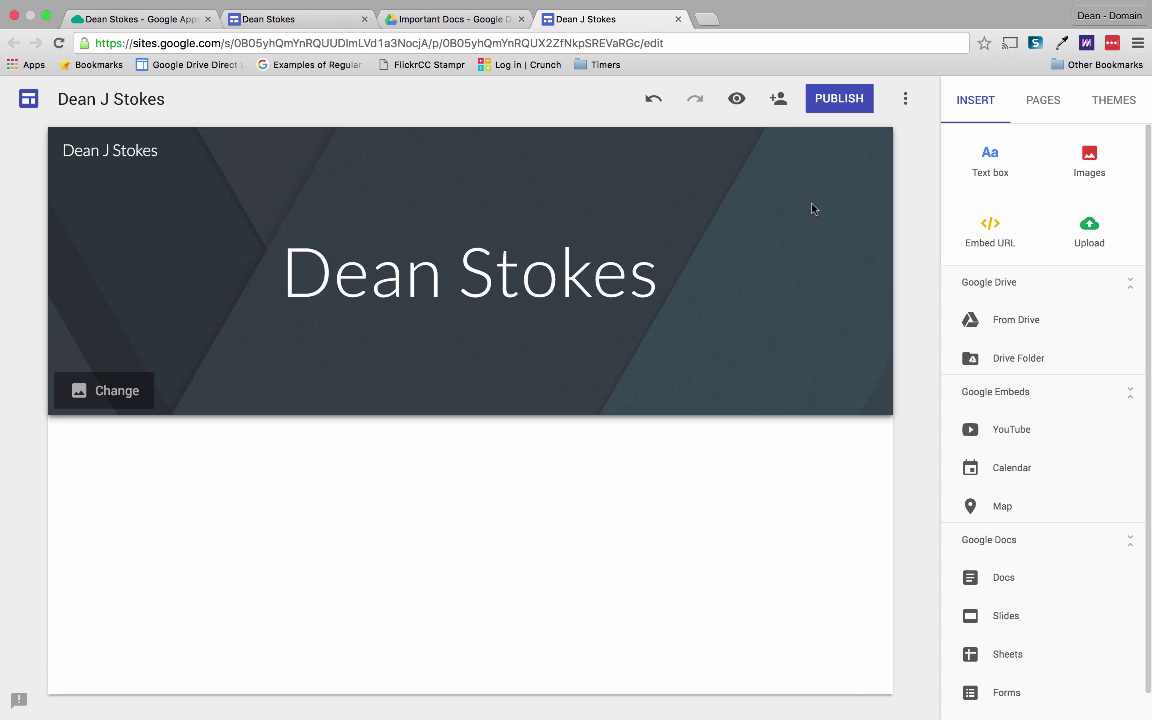
Upload a photo from the Google Apps talk as the header background and remove its darkening overlay.
click(145, 388)
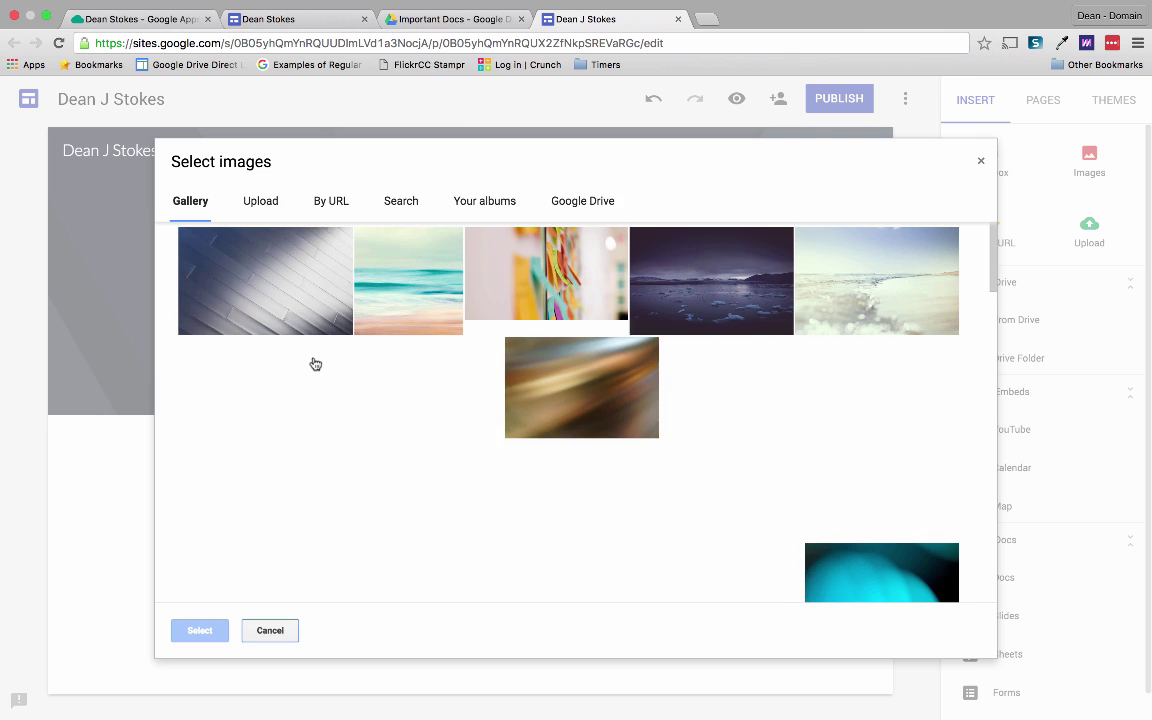
scroll(485, 320, down, 3)
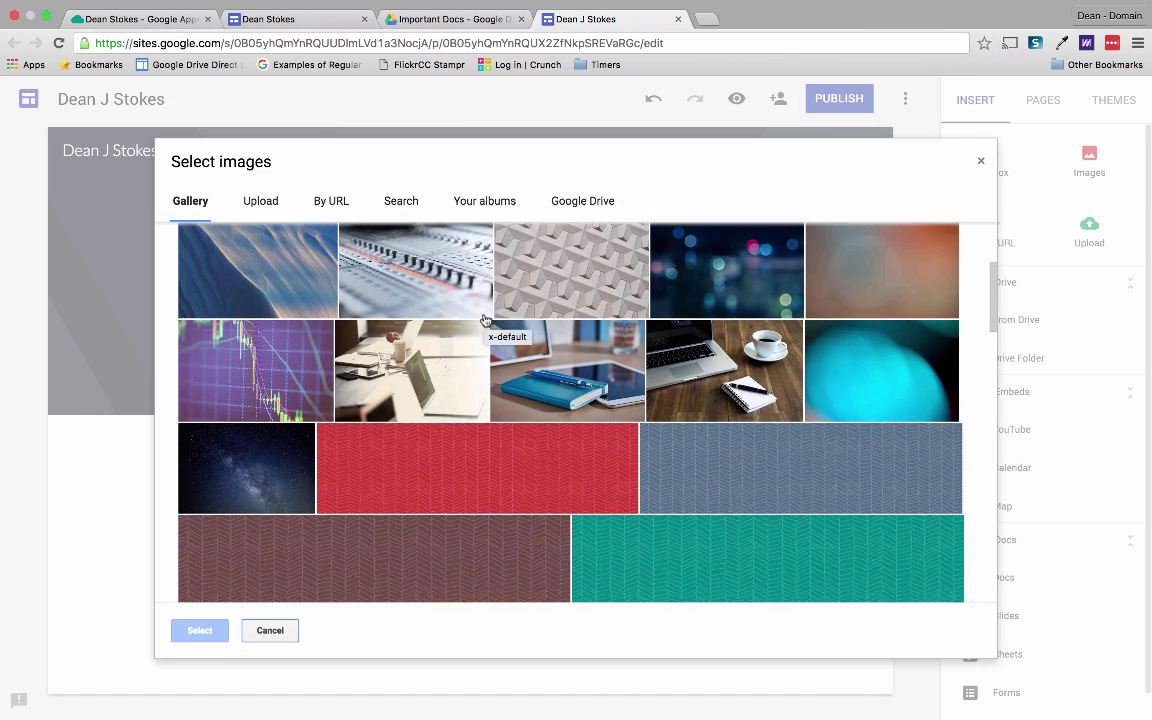
scroll(485, 320, up, 3)
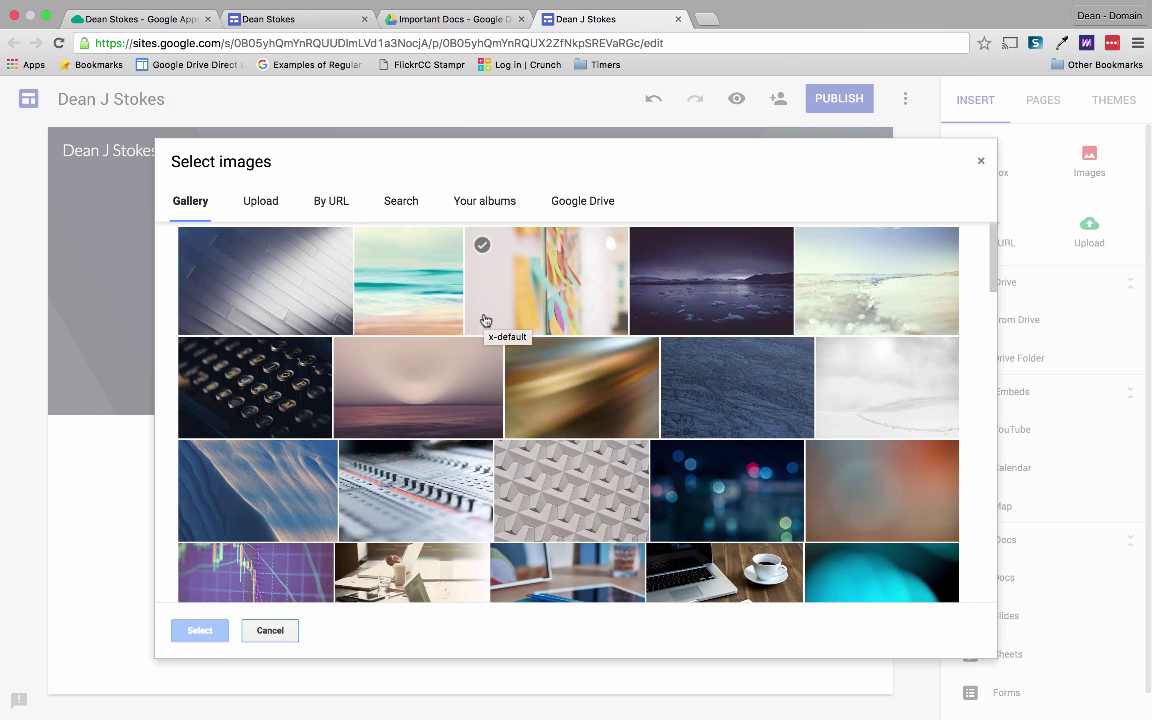
click(261, 204)
click(568, 438)
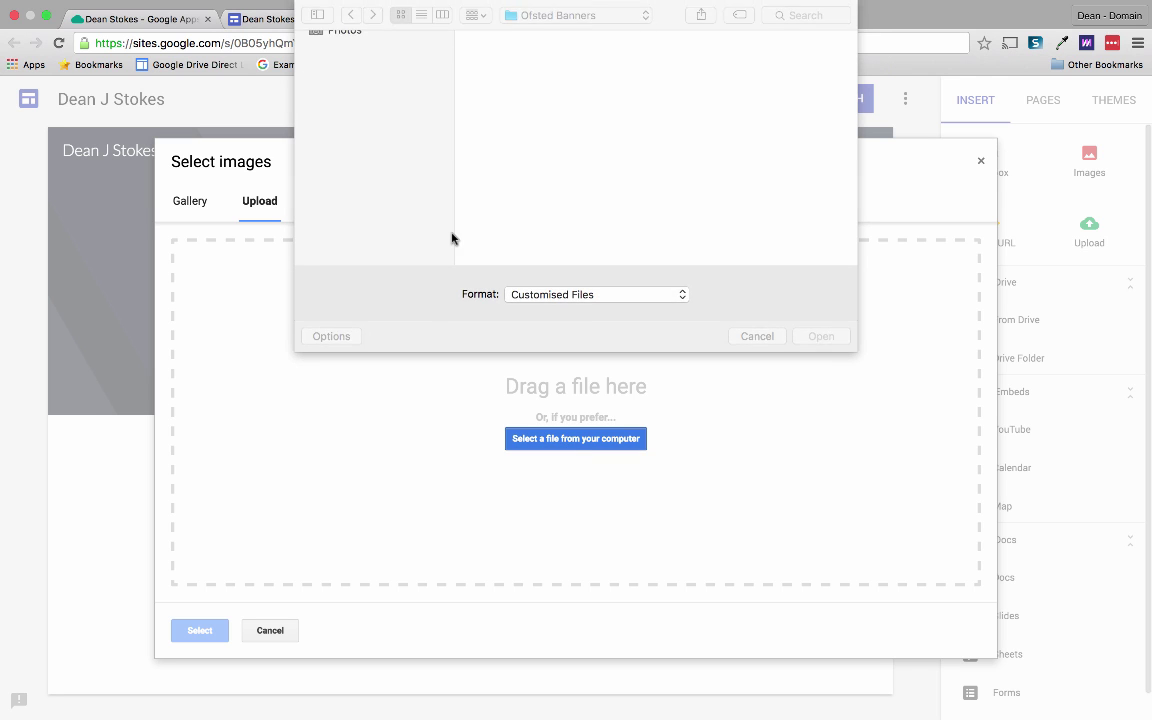
click(826, 336)
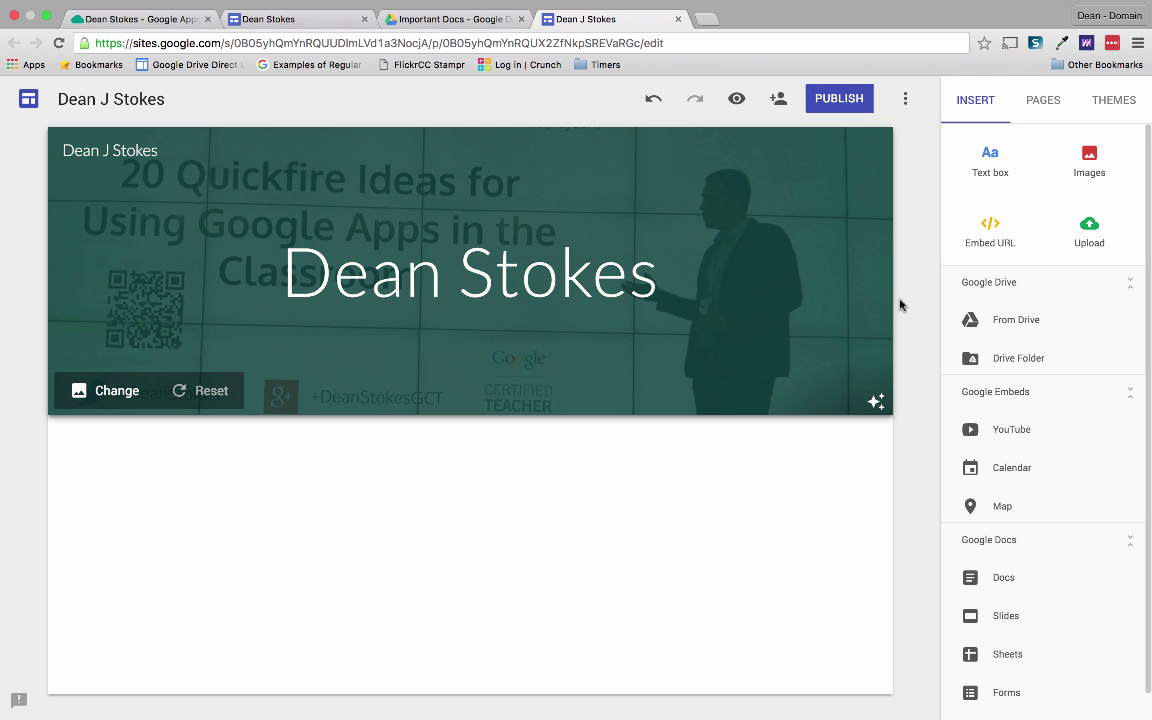
click(874, 405)
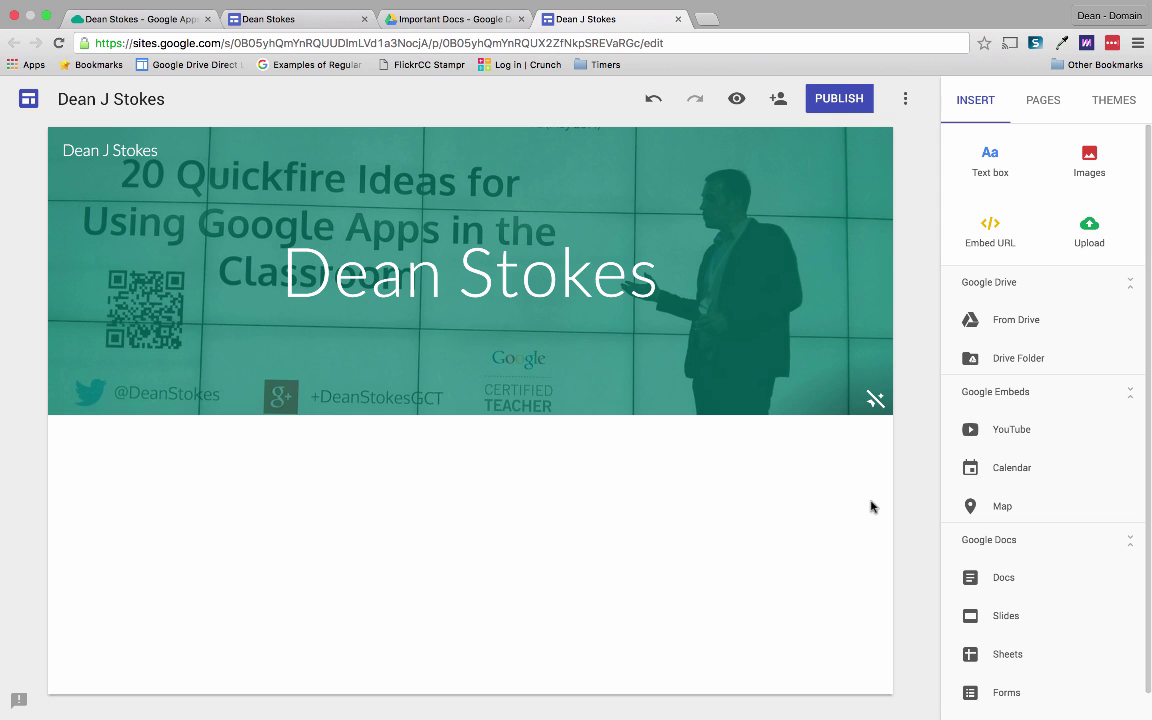
Restore the header photo's darkening overlay and drag the name title lower in the header.
click(874, 400)
click(334, 270)
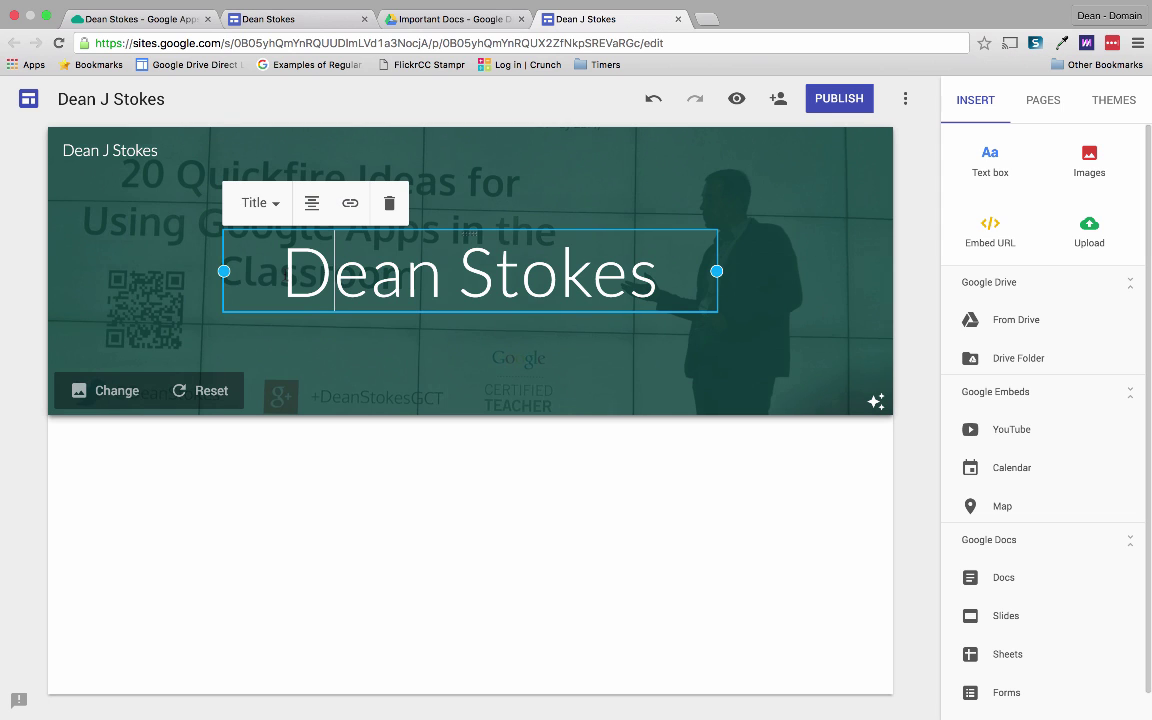
mouse_move(224, 270)
mouse_down()
mouse_move(455, 275)
mouse_move(221, 285)
mouse_up()
drag(464, 234, 522, 268)
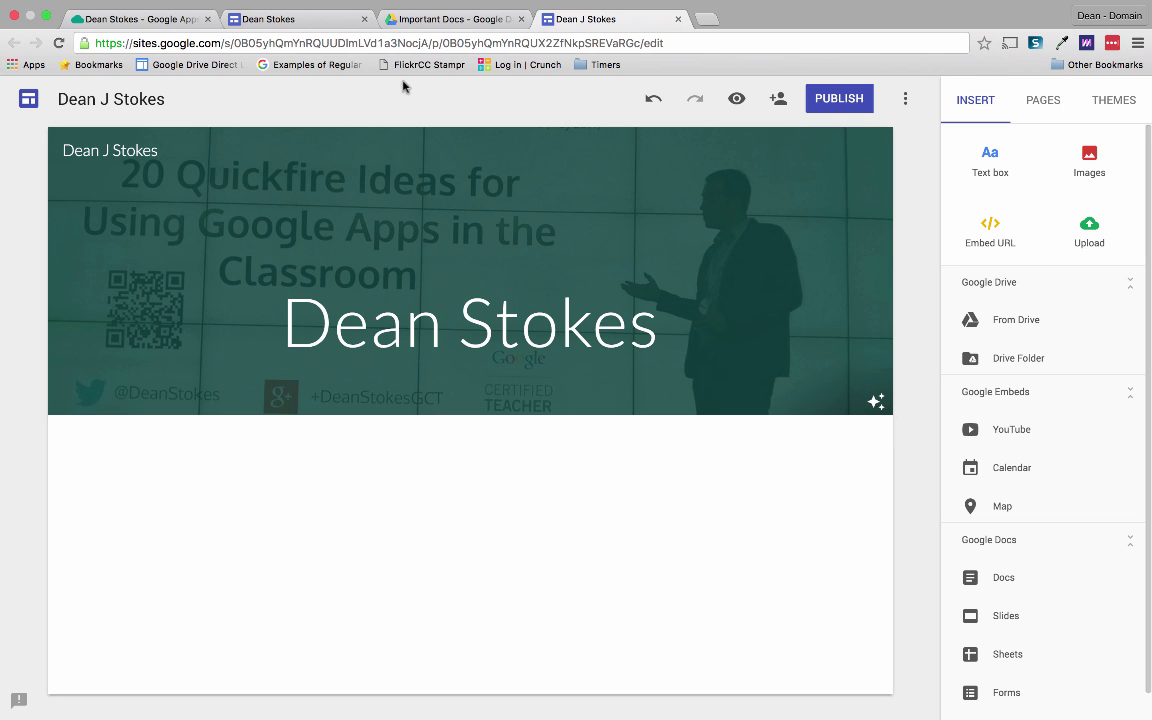
Review the reference site's My Services section, then insert a text box below the header.
click(136, 19)
scroll(369, 347, down, 2)
scroll(369, 347, down, 2)
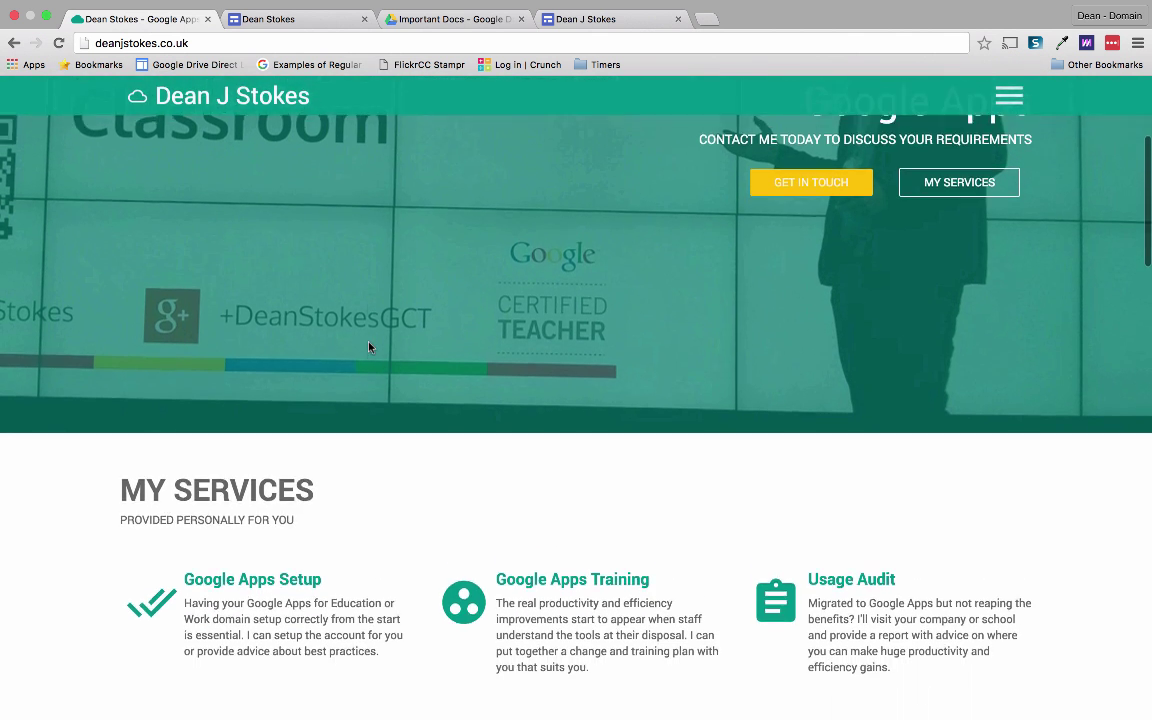
scroll(369, 347, up, 2)
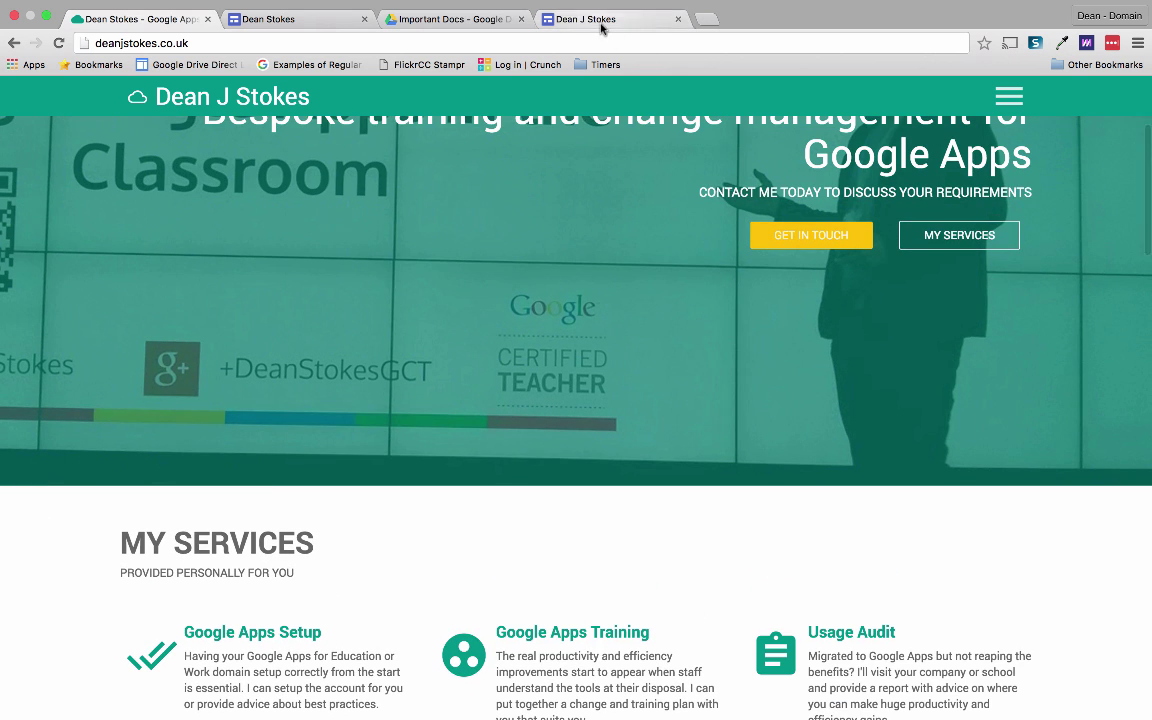
click(590, 19)
click(993, 163)
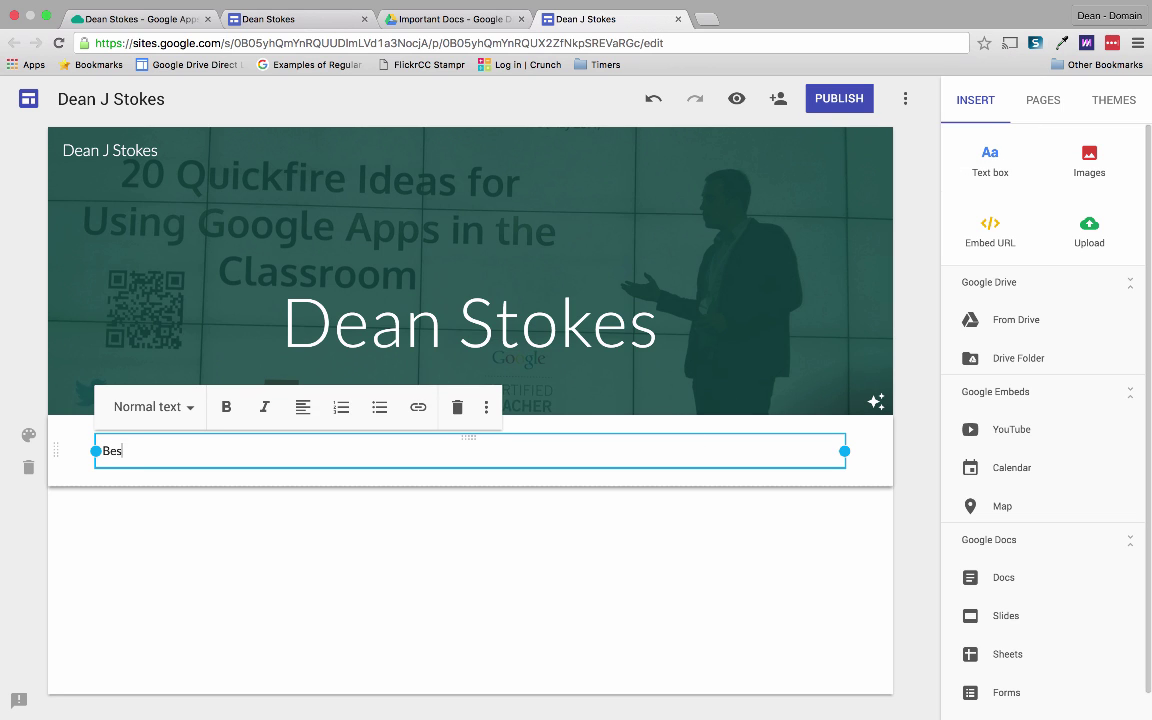
Type 'Bespoke training and change management for Google Apps' and style it as Sub-heading.
text(Bespoke training and change management for Google Apps)
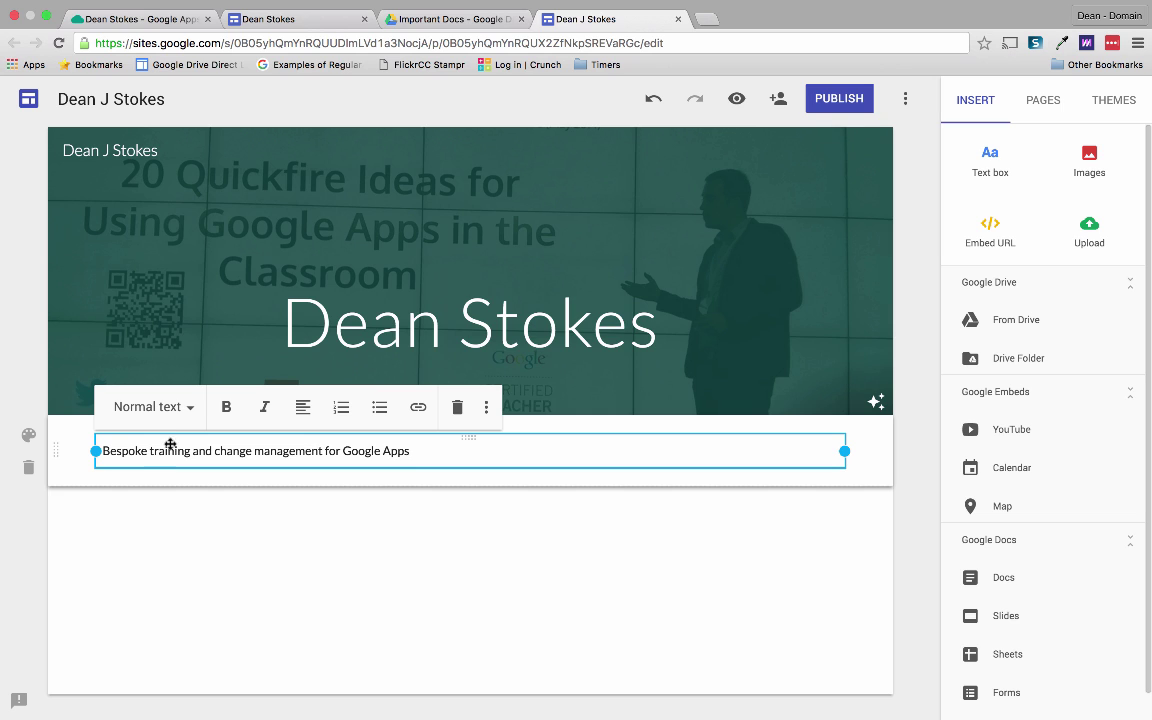
click(183, 412)
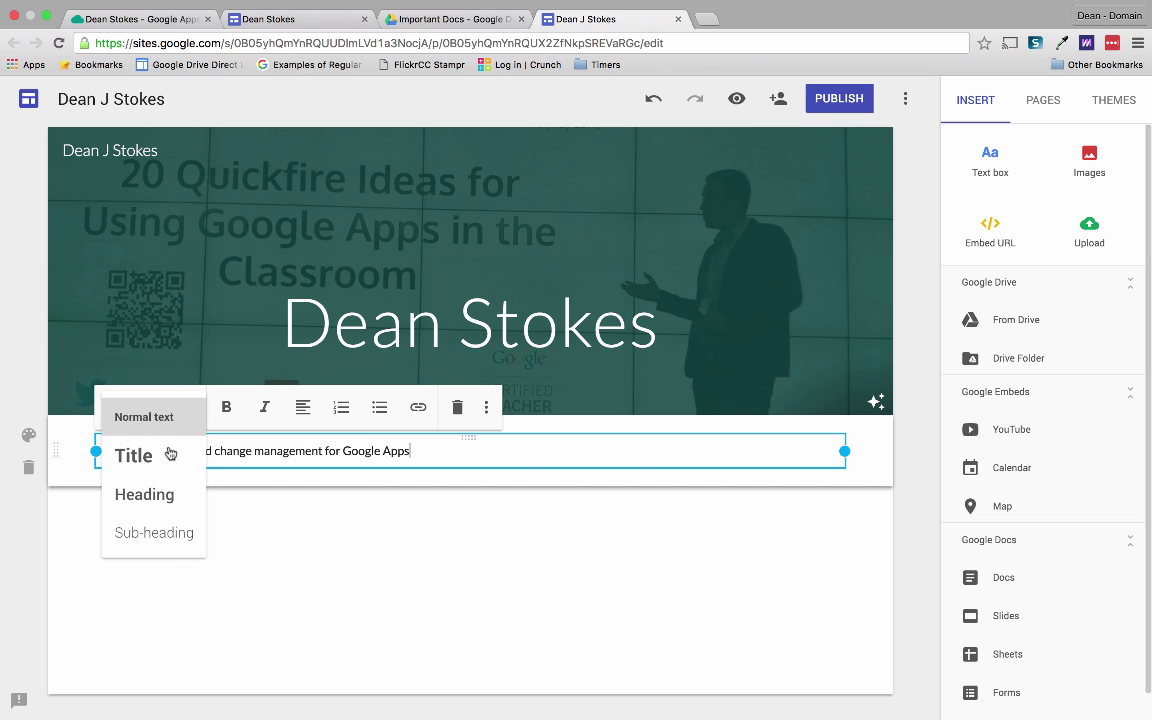
click(170, 454)
click(149, 411)
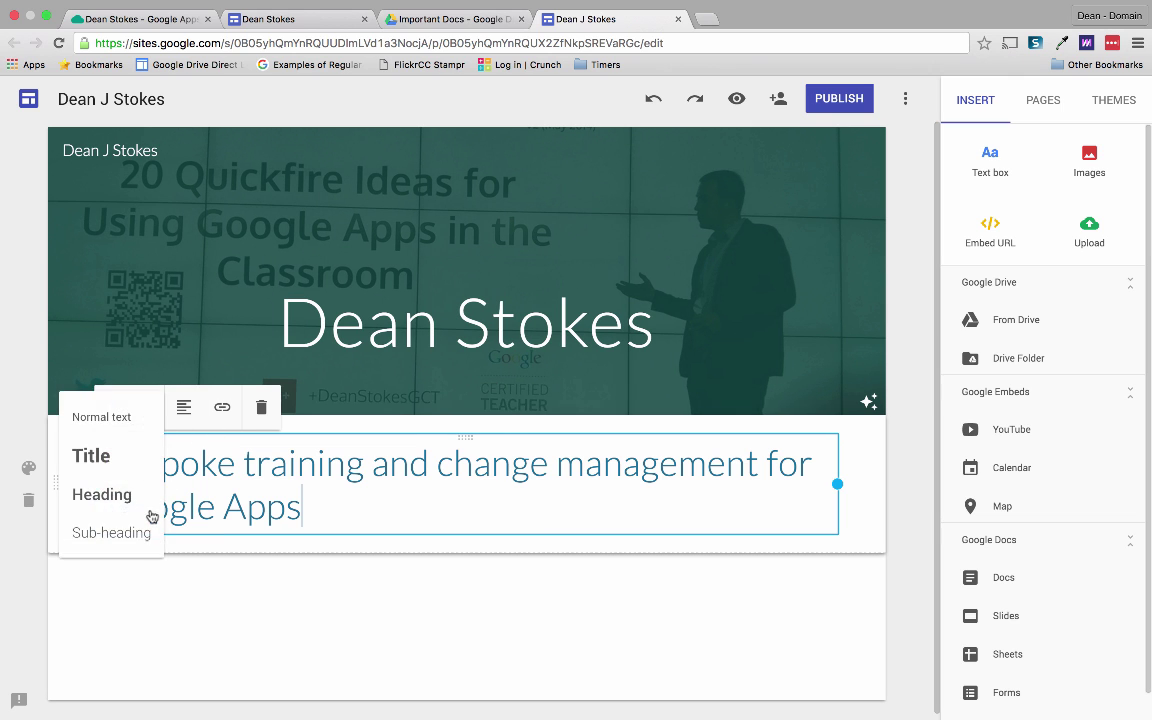
click(150, 527)
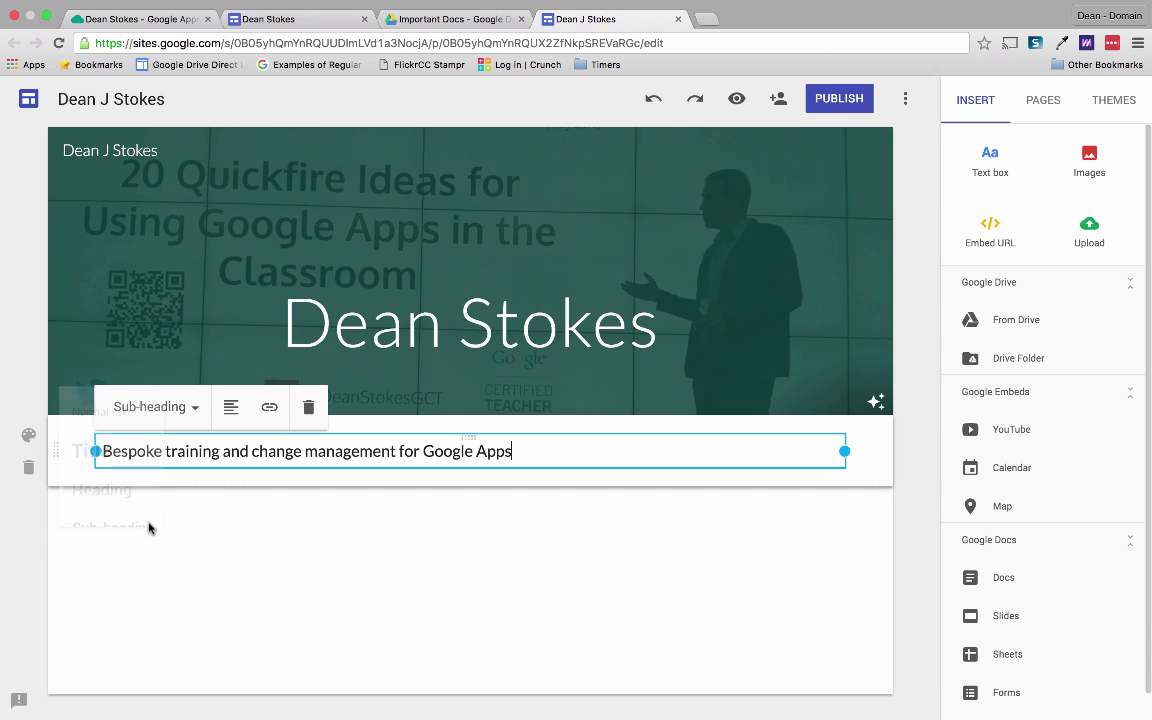
Give the tagline section the Emphasis 2 background and switch the theme colour to teal.
click(29, 437)
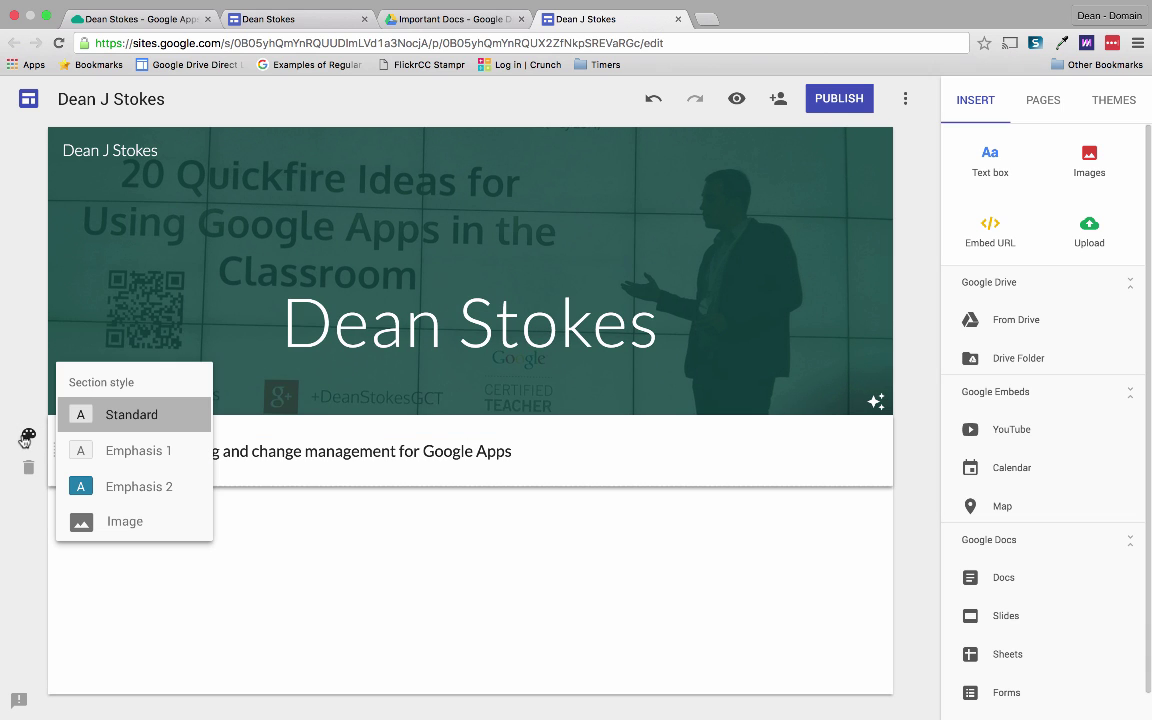
click(119, 490)
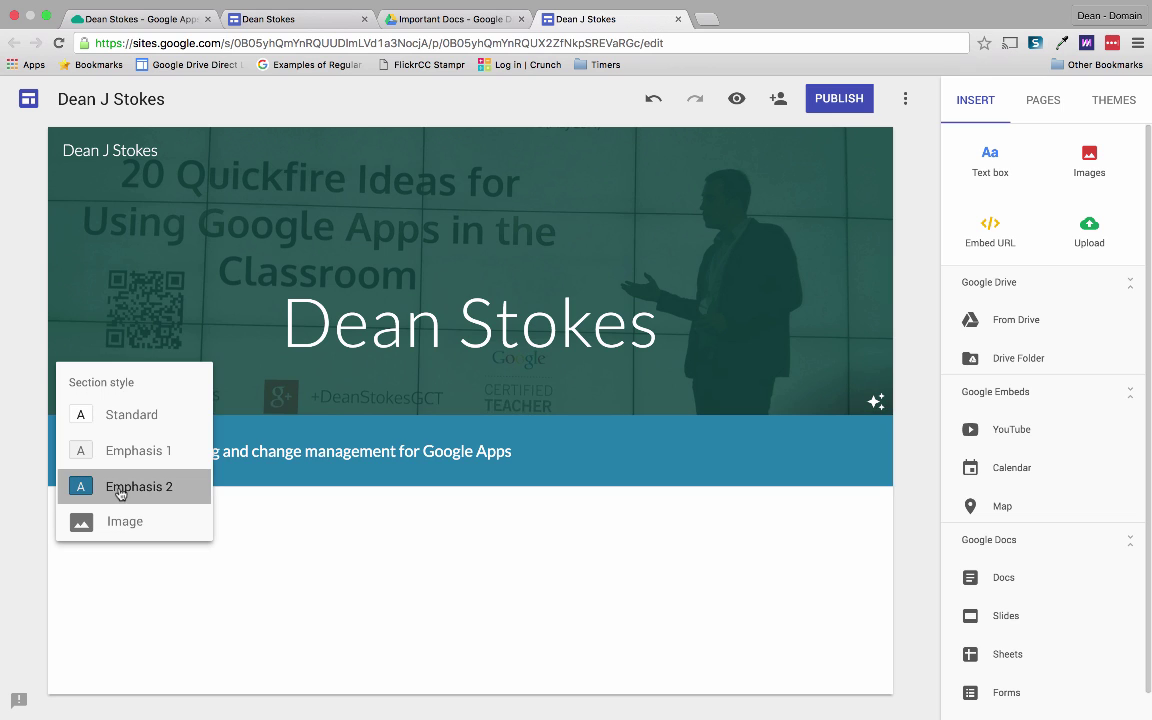
click(390, 519)
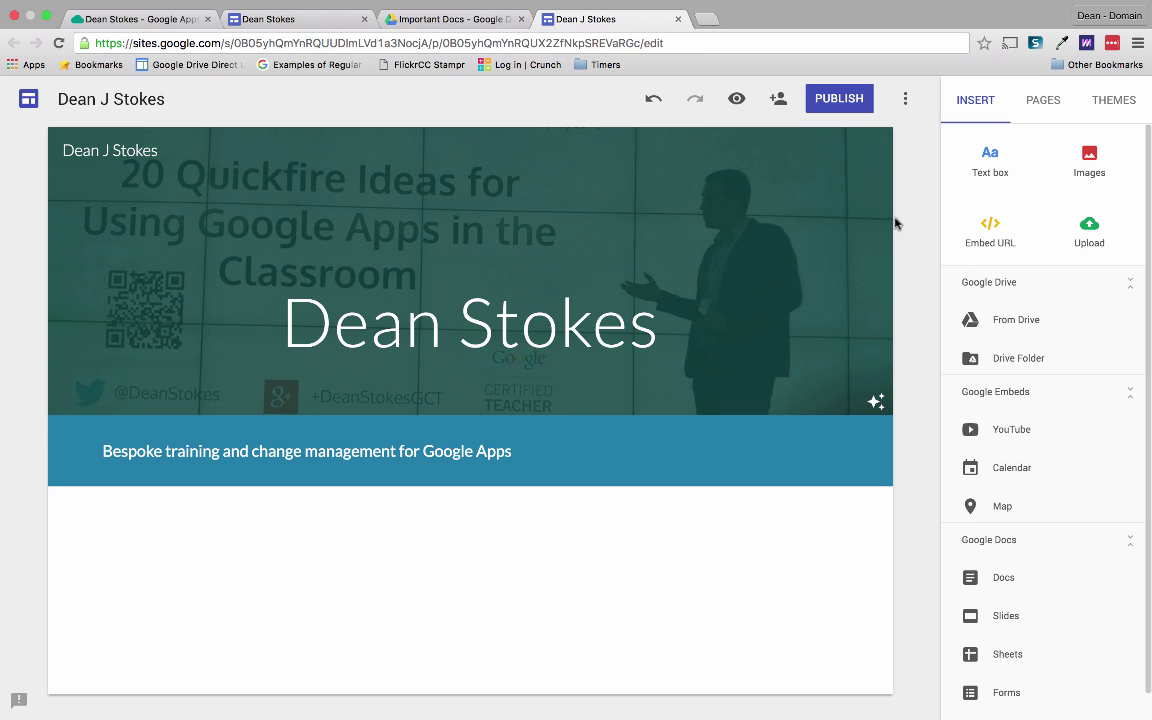
click(1110, 104)
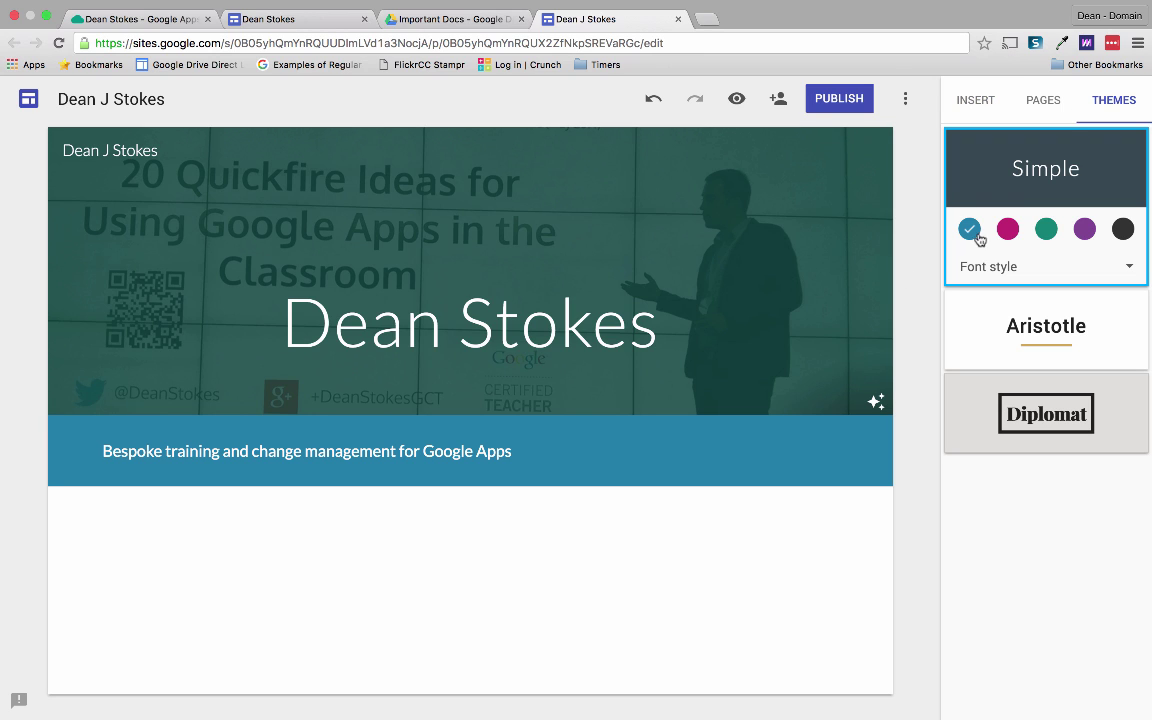
click(1047, 230)
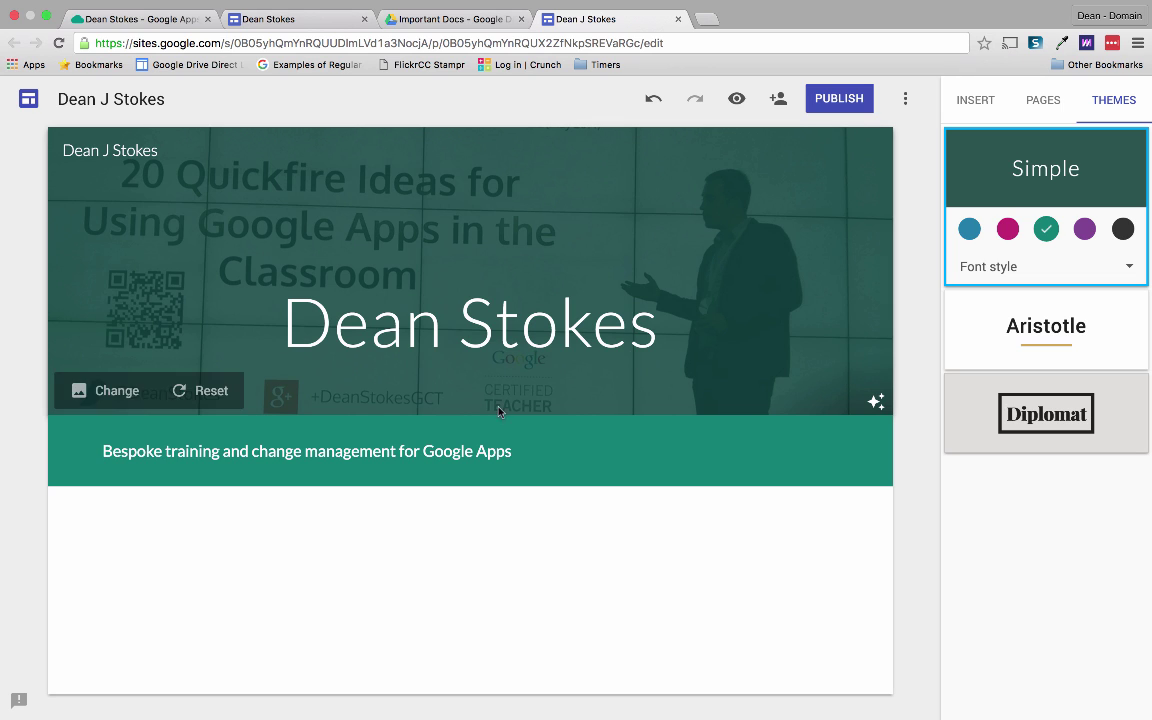
Restyle the tagline as a centre-aligned Heading.
click(143, 448)
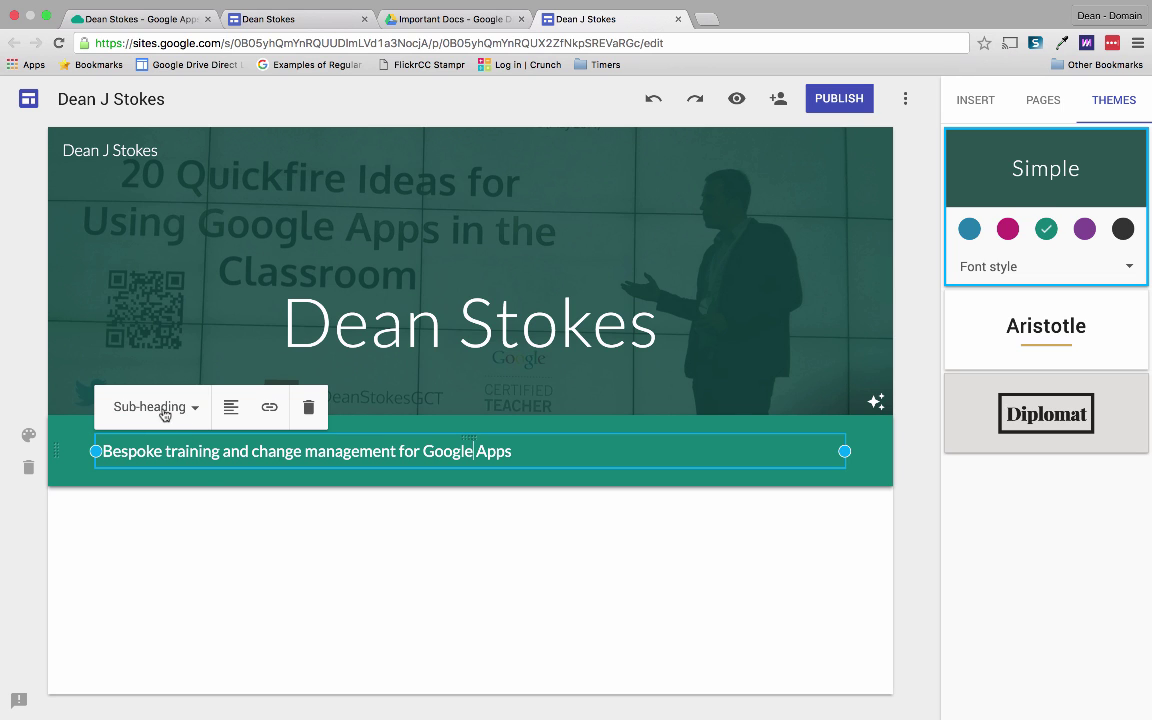
click(160, 410)
click(167, 427)
click(167, 408)
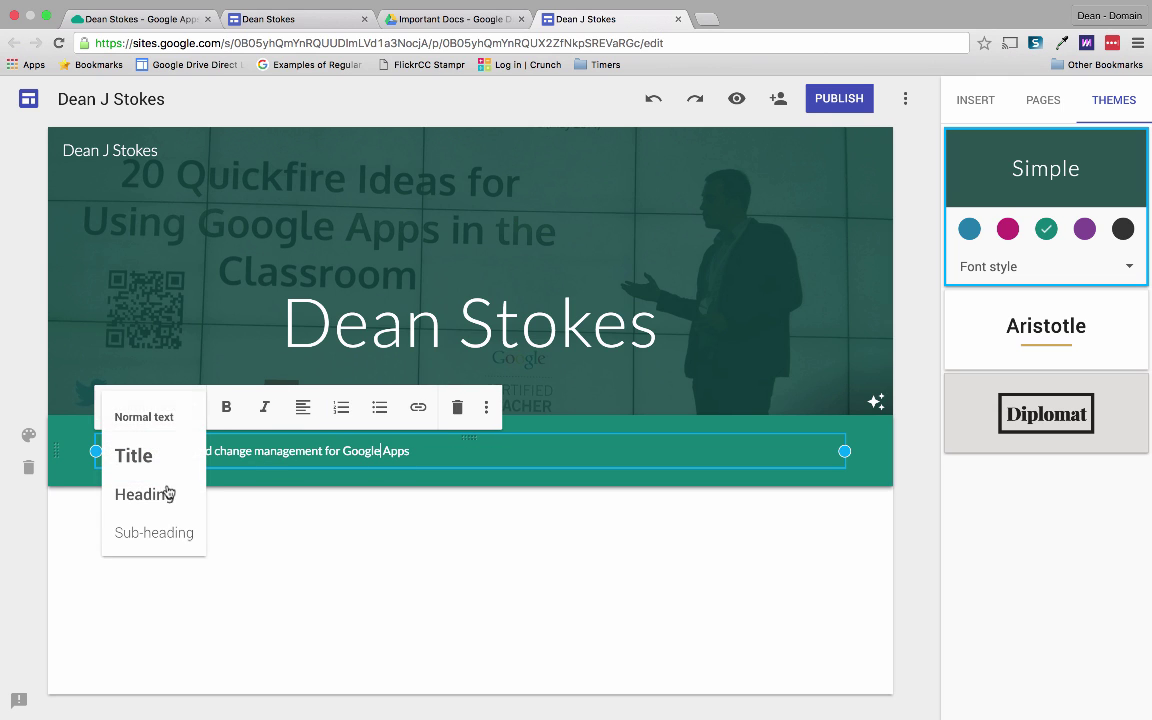
click(166, 500)
click(218, 408)
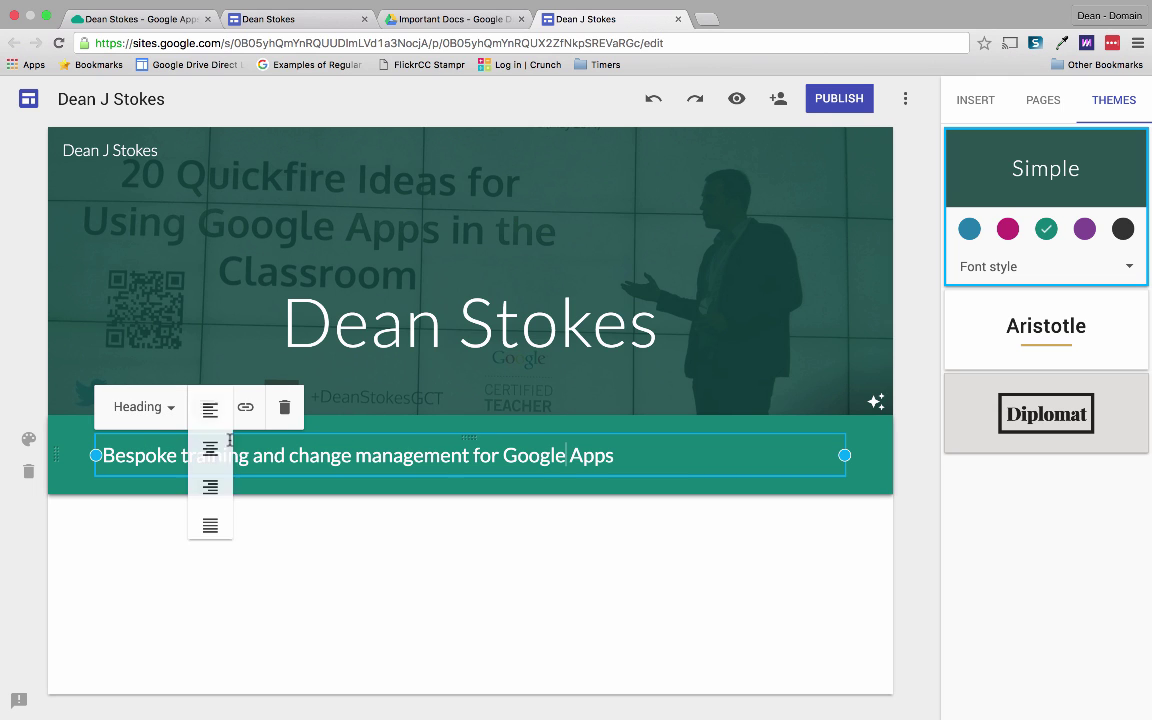
click(208, 450)
click(614, 543)
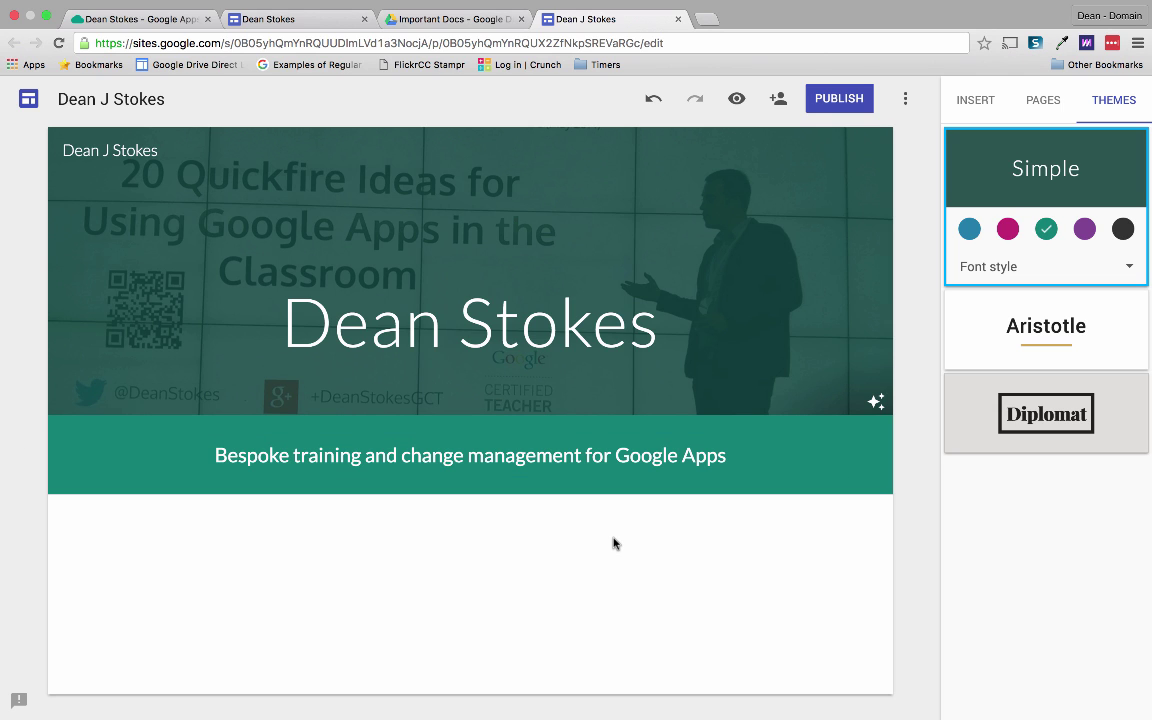
Add an empty text box below the tagline band, checking the live website for reference.
click(984, 108)
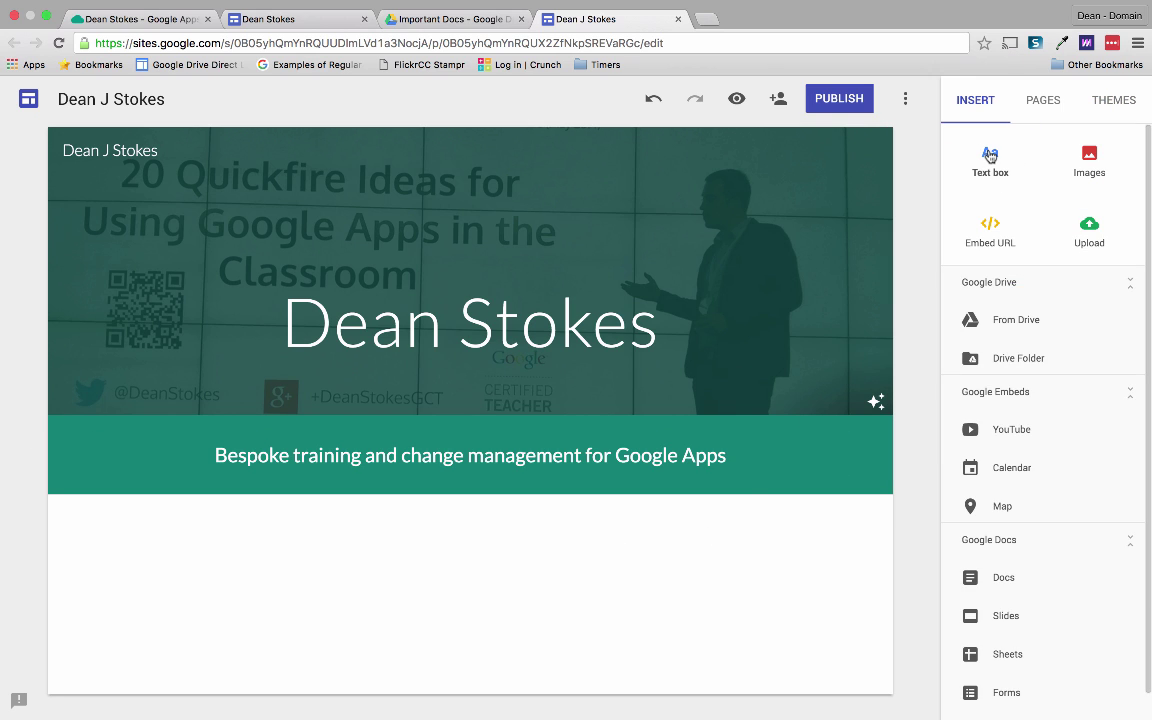
double_click(369, 553)
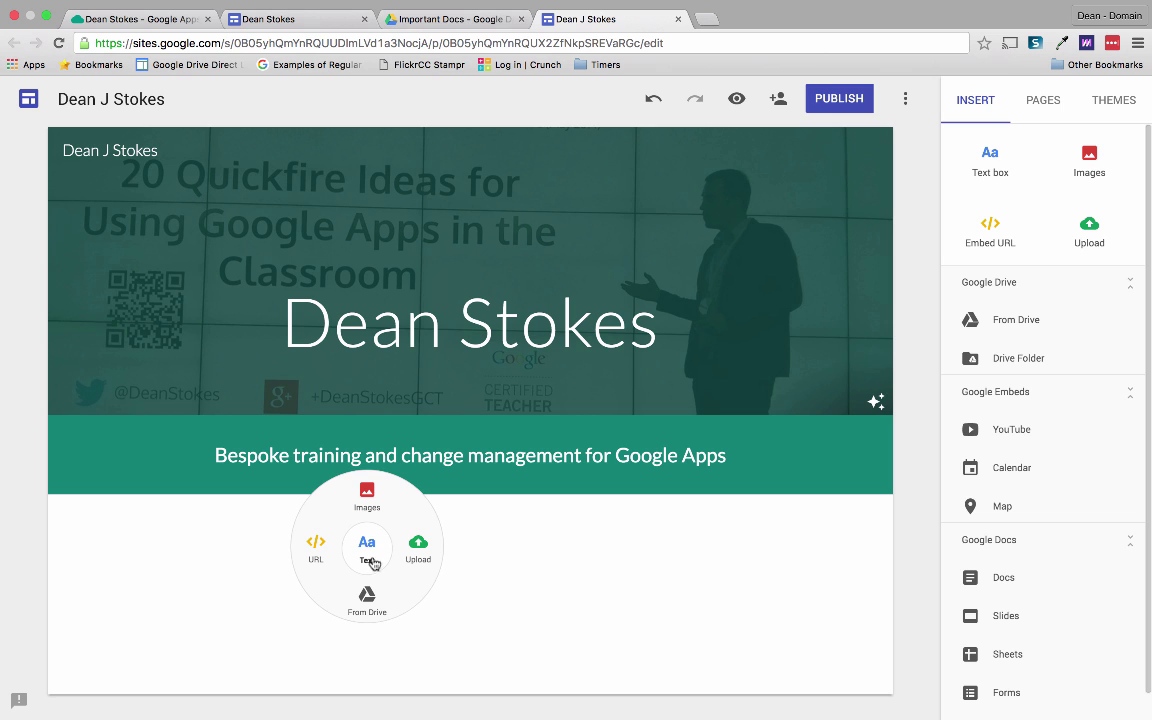
click(367, 548)
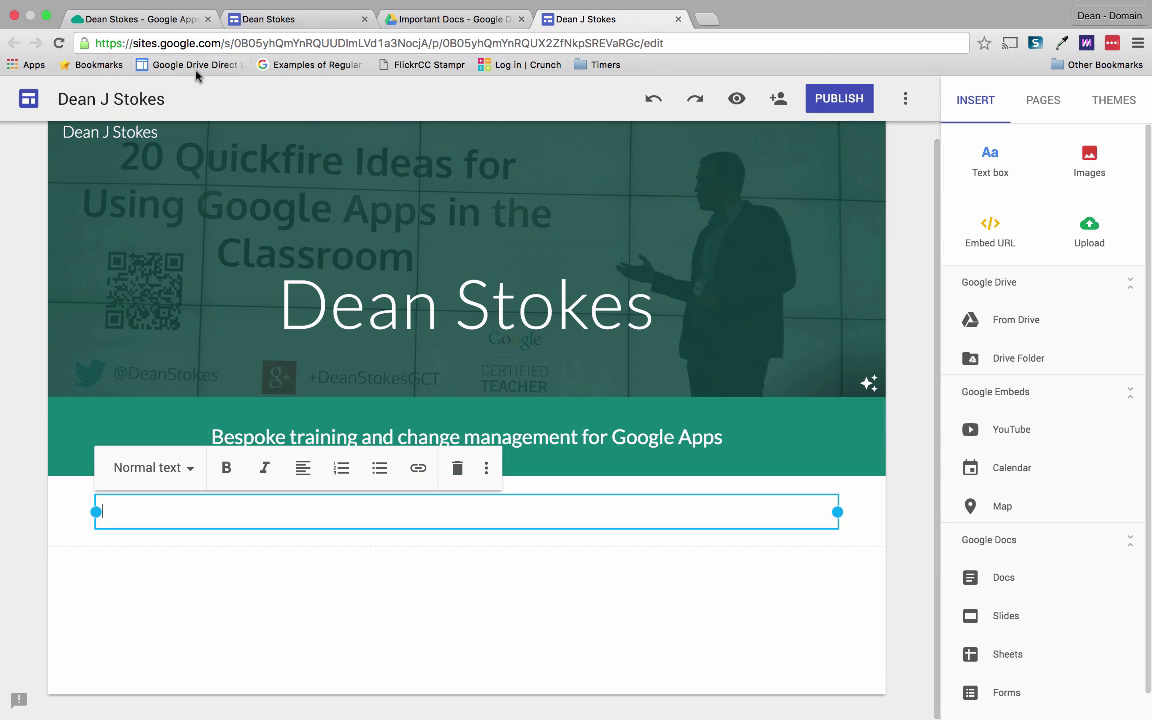
click(145, 22)
scroll(260, 386, down, 5)
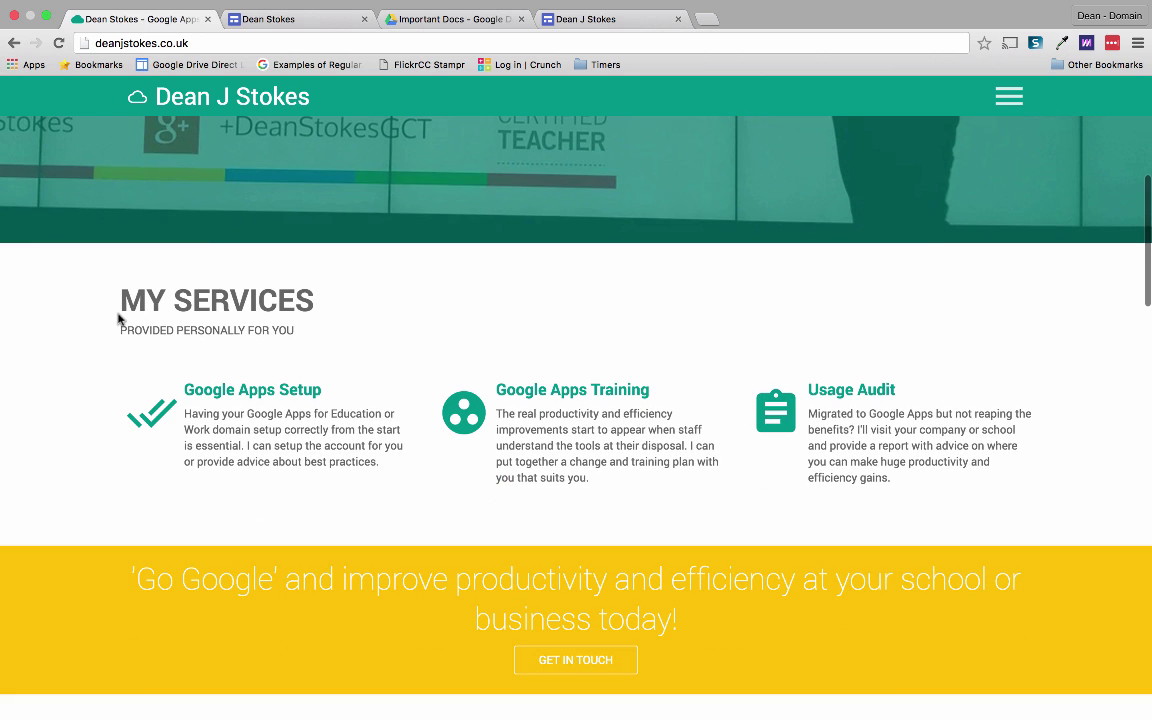
click(585, 19)
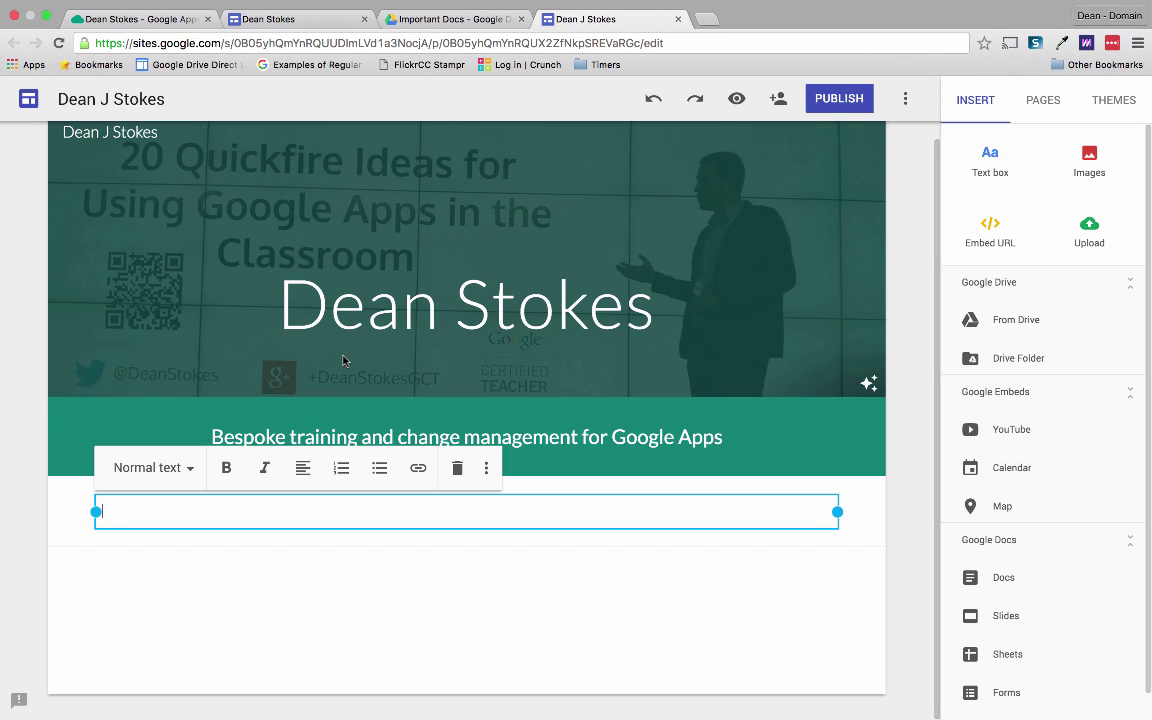
Type 'My Services' as a Heading with the line 'Delivered personally for you.' beneath it.
text(My Services)
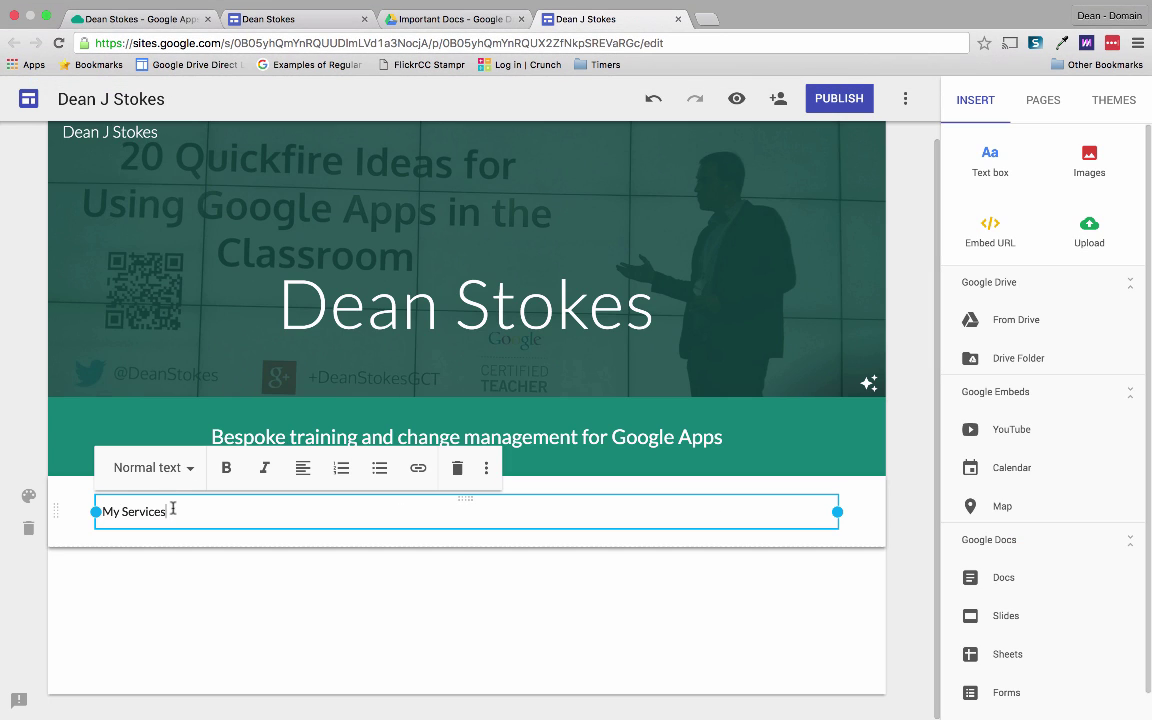
click(165, 467)
click(157, 566)
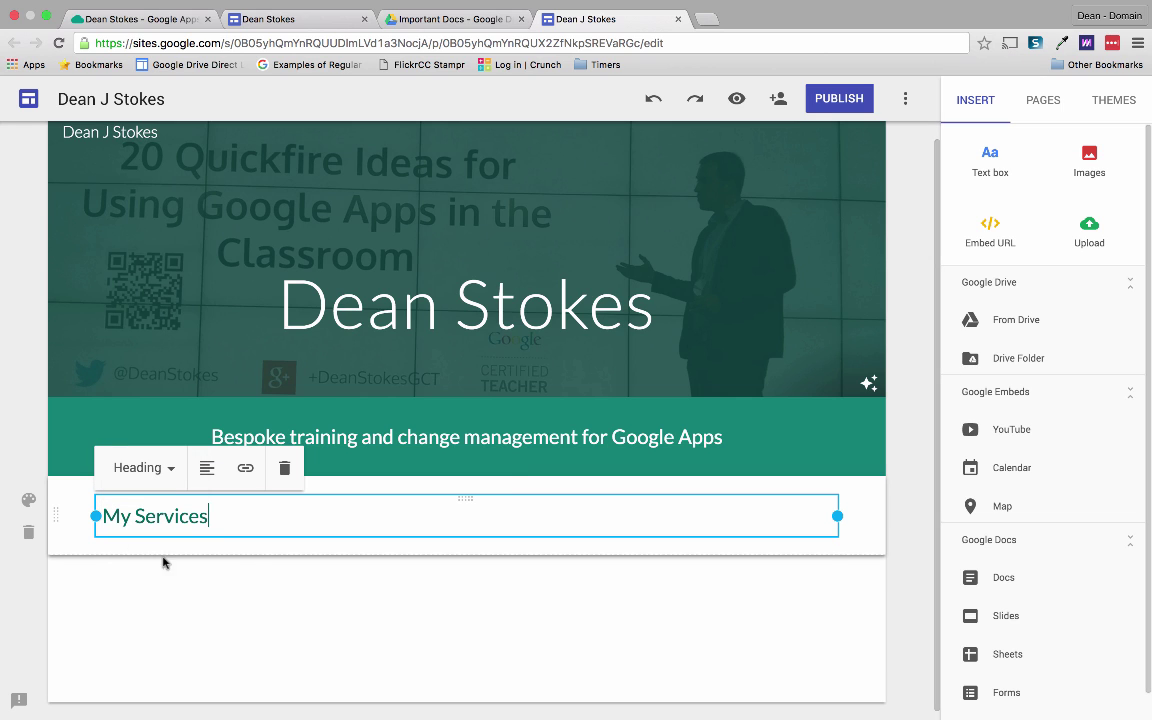
key(Return)
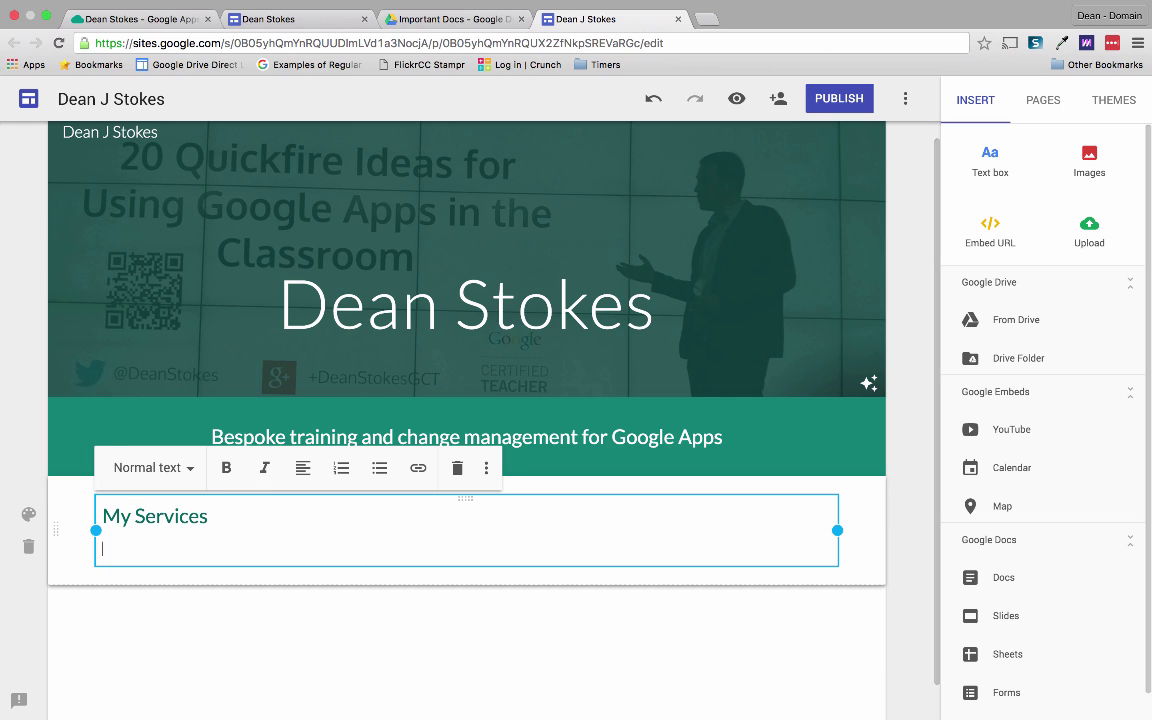
text(Delivered personally for you.)
click(134, 643)
scroll(120, 540, down, 1)
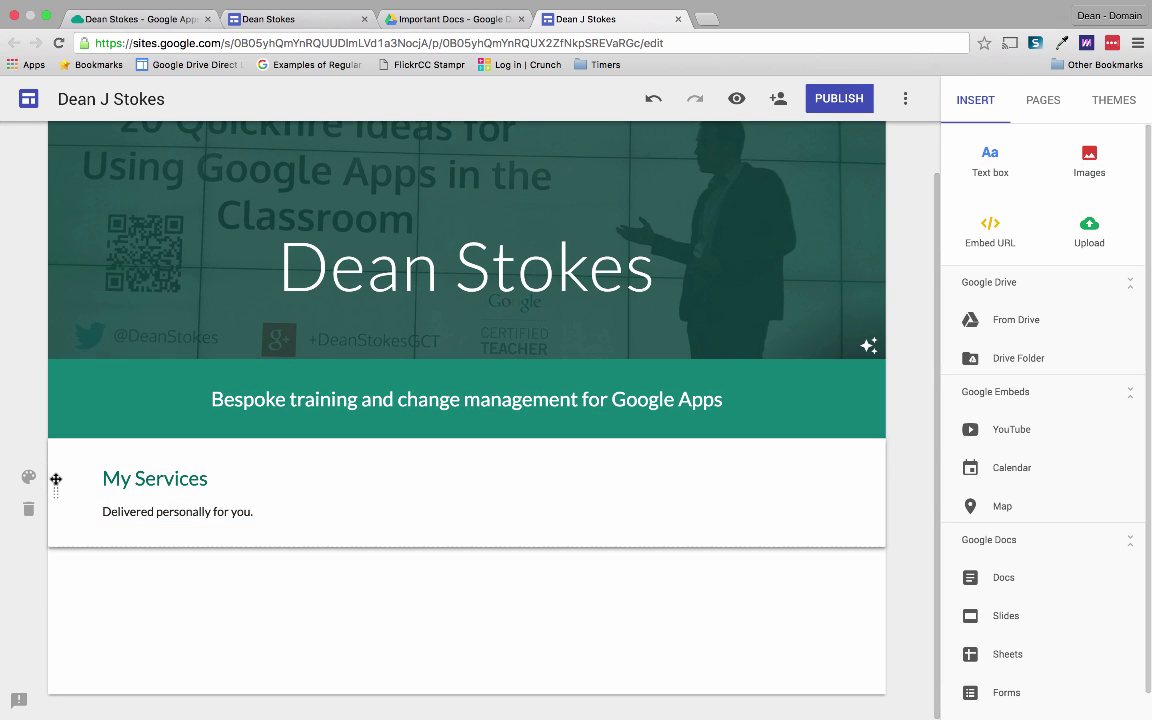
drag(56, 480, 56, 560)
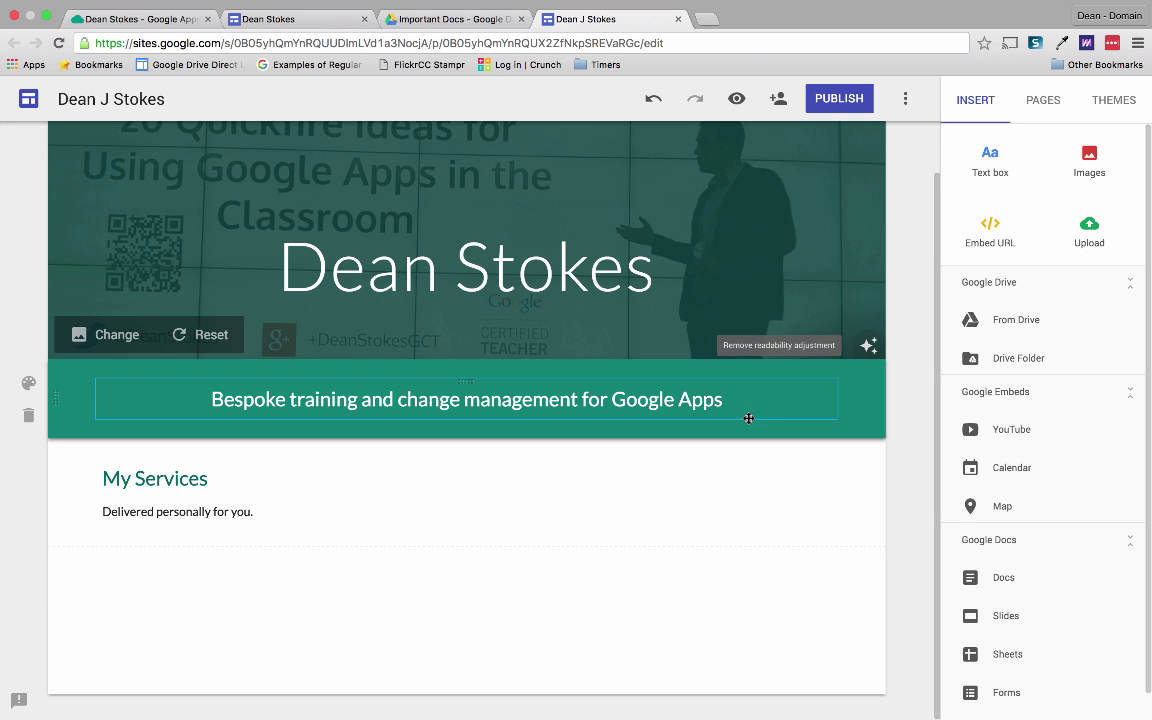
right_click(653, 563)
Add a 'Google Apps Setup' sub-heading with pasted description, narrowed to a column.
click(562, 574)
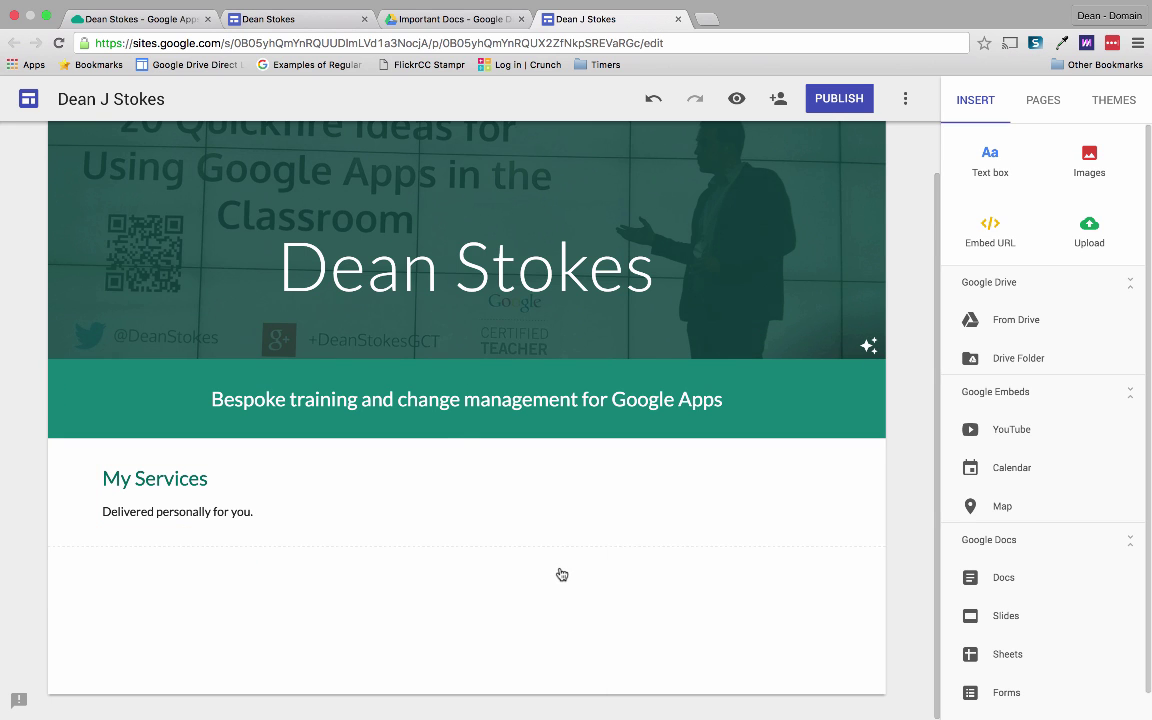
double_click(562, 574)
click(560, 576)
text(Google Apps S)
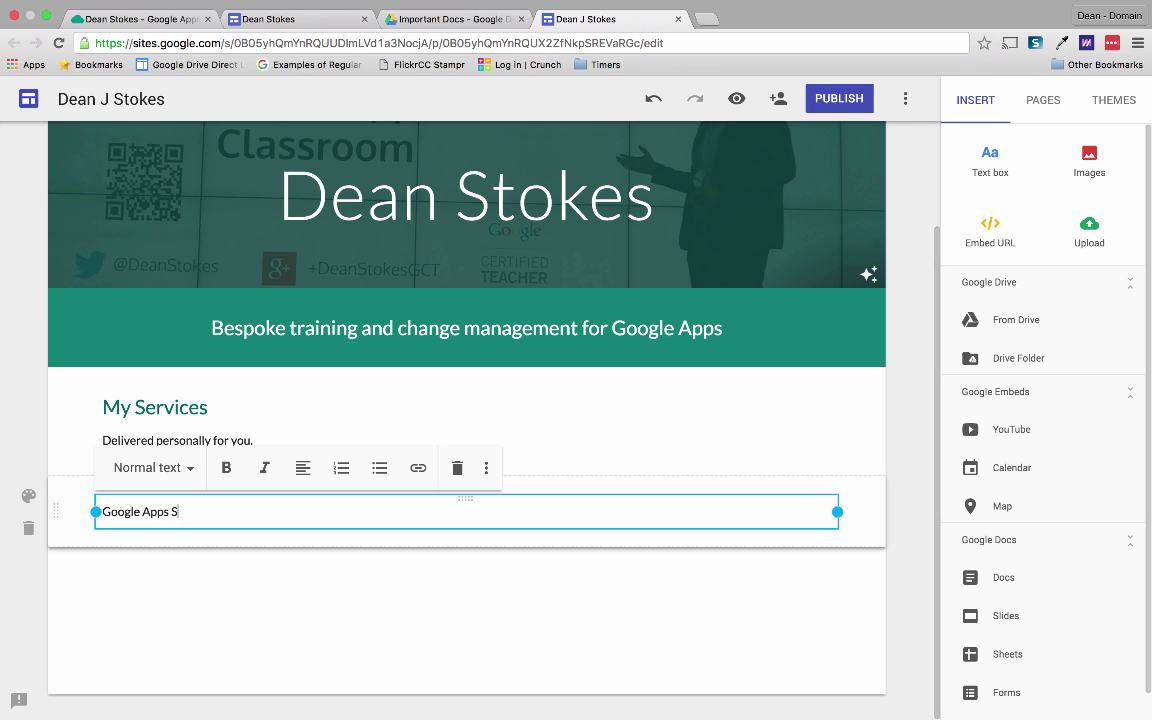
text(etup)
key(Return)
text(Having your Google Apps for Education or Work domain setup correctly from the start is essential. I can setup the account for you or provide advice about best practices.)
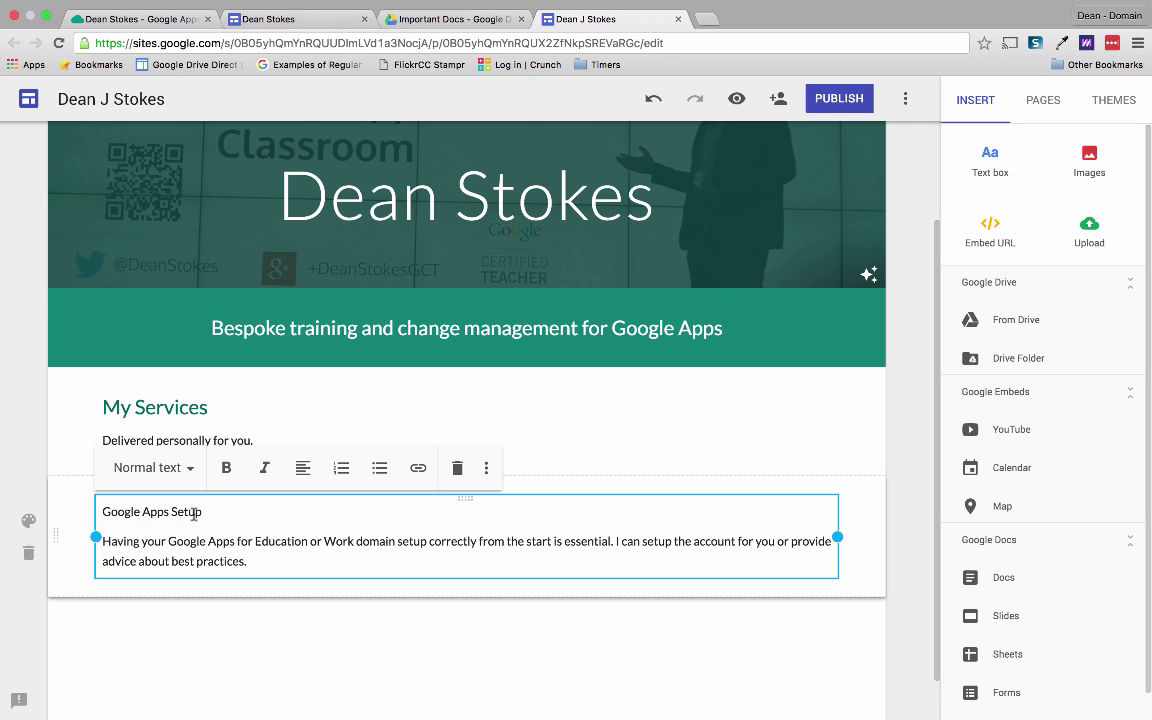
drag(203, 512, 87, 512)
click(168, 470)
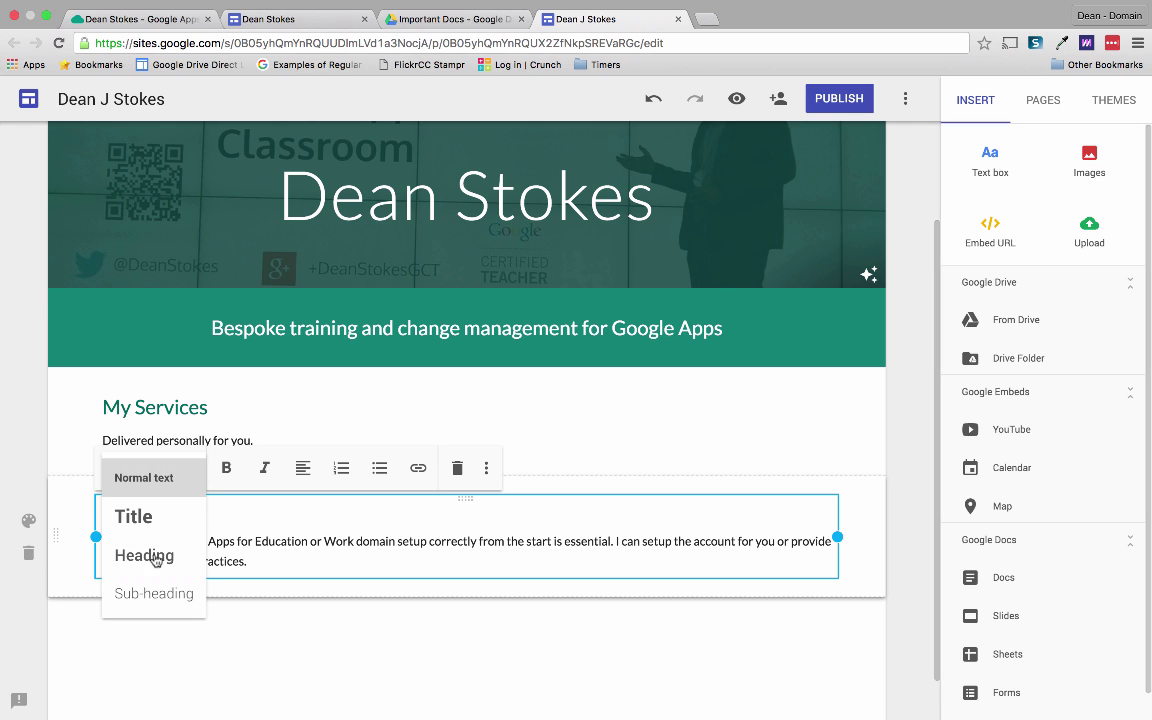
click(154, 593)
drag(838, 537, 270, 605)
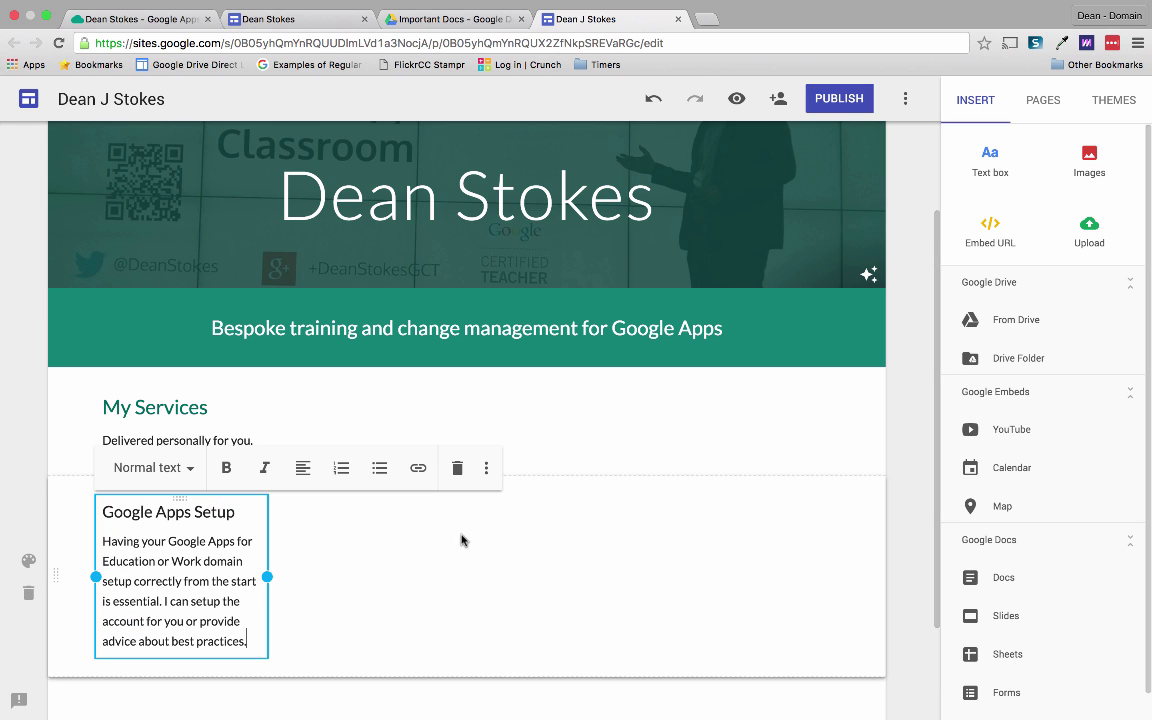
Add a 'Google Apps Training' sub-heading and pasted description as a narrow column beside Setup.
double_click(403, 554)
click(364, 500)
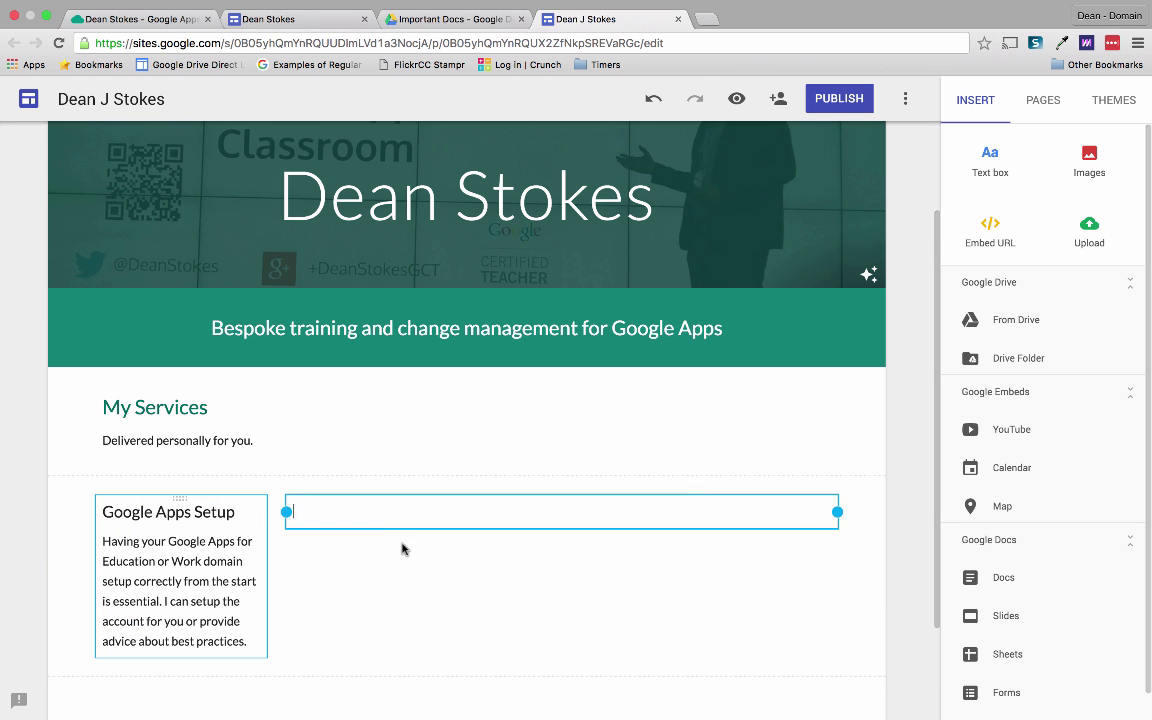
text(The real productivity and efficiency improvements start to appear when staff understand the tools at their disposal. I can put together a change and training plan with you that suits you.)
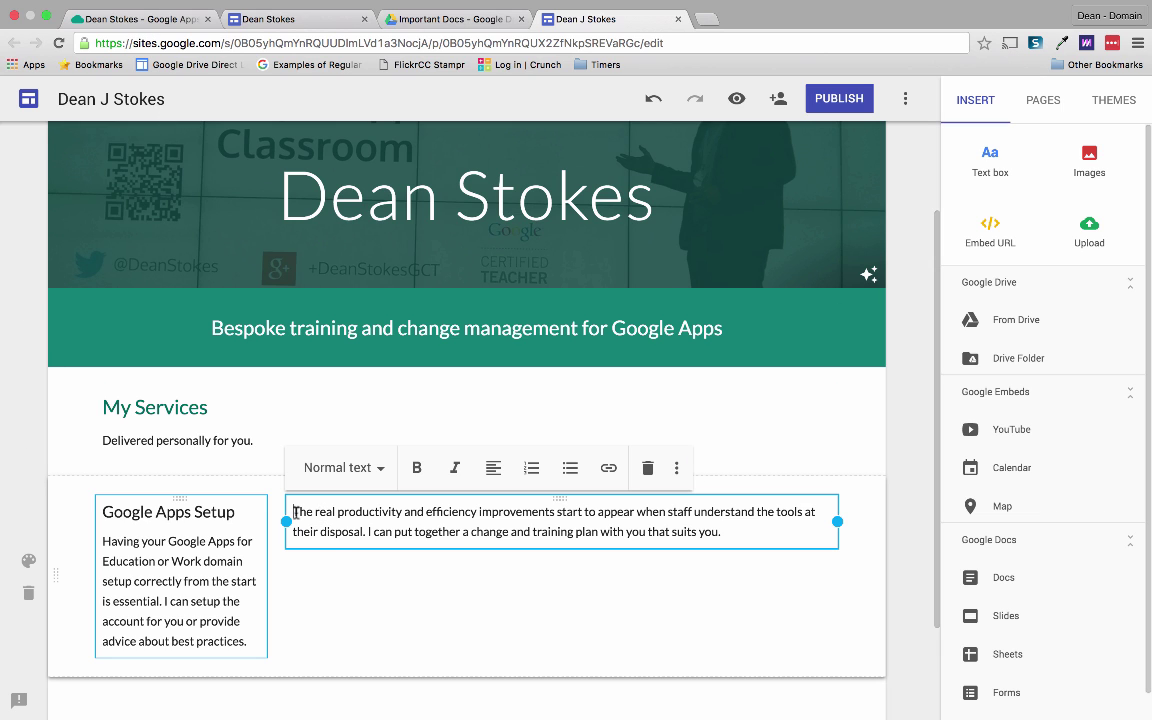
click(295, 512)
key(Return)
text(Google Apps Training)
key(shift+super+Left)
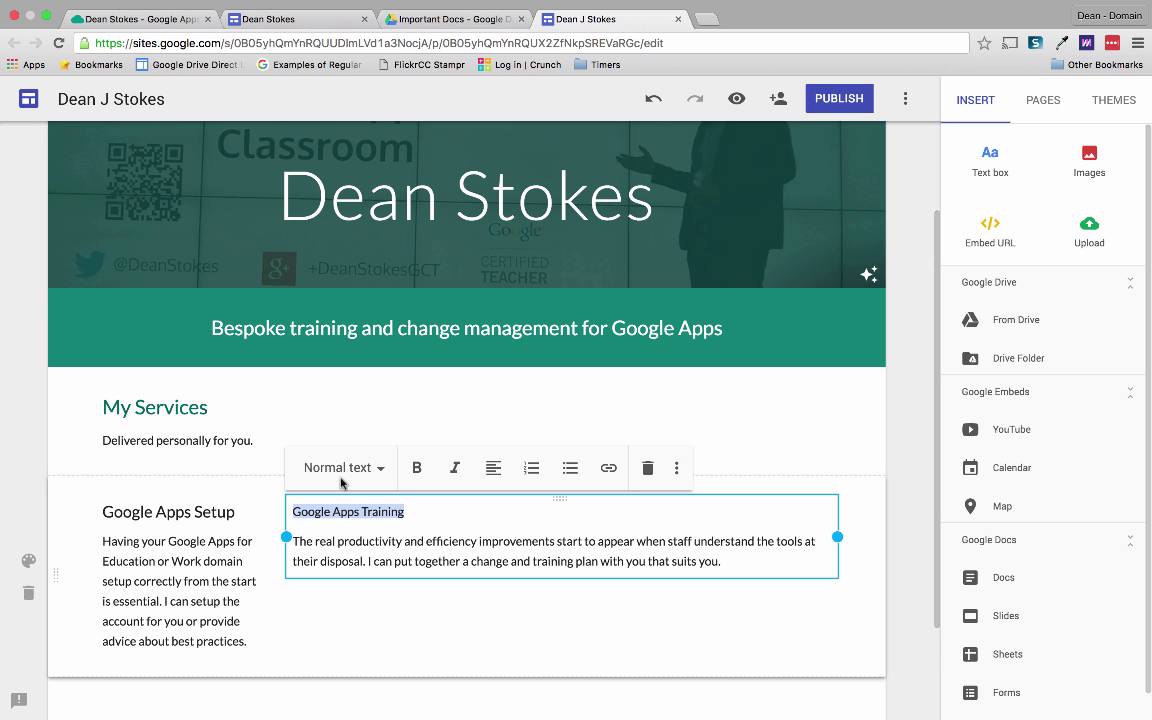
click(357, 472)
click(360, 590)
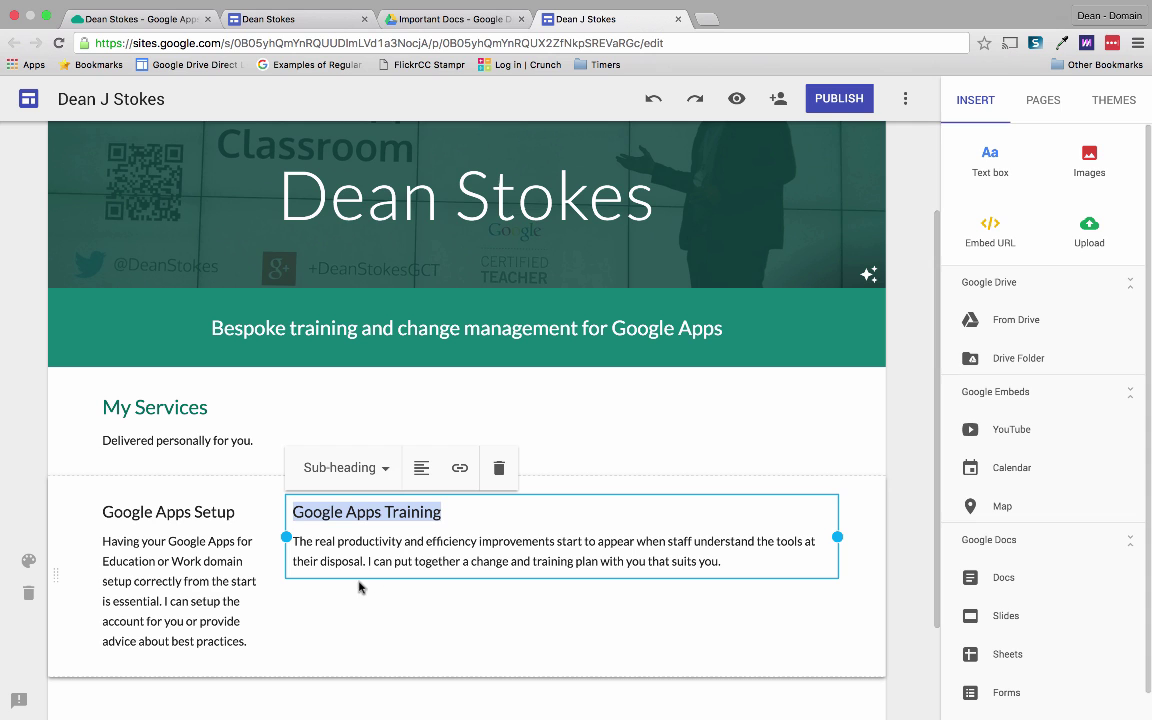
drag(840, 540, 472, 548)
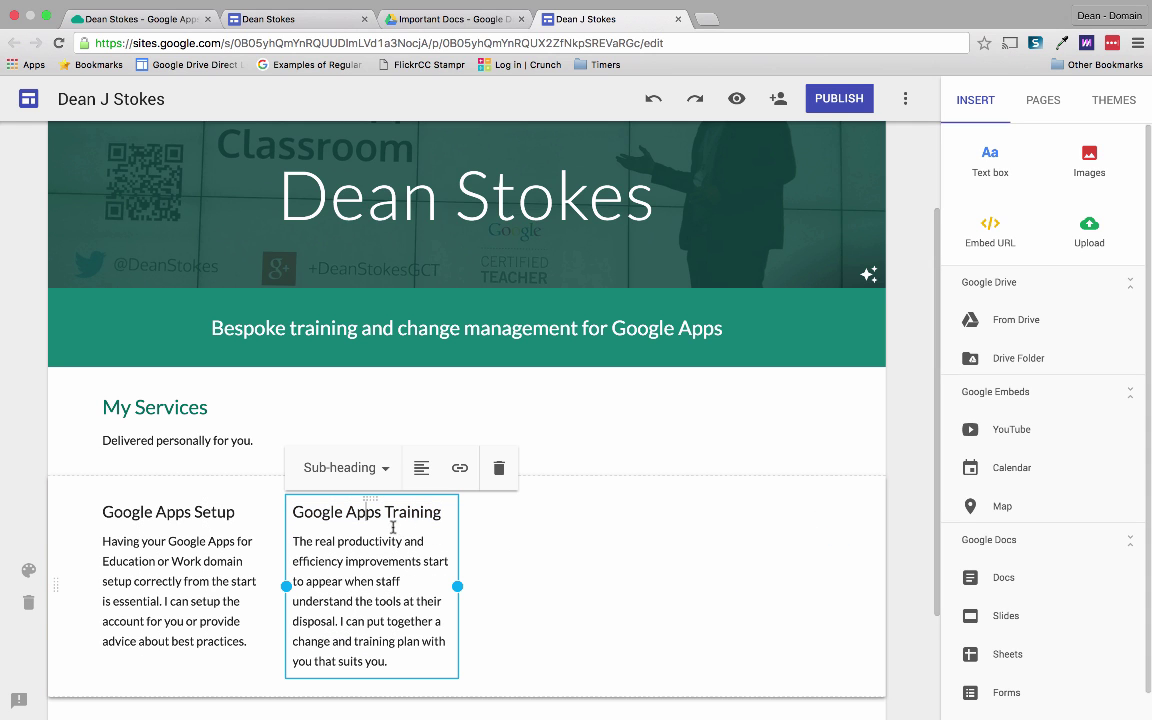
drag(197, 496, 184, 496)
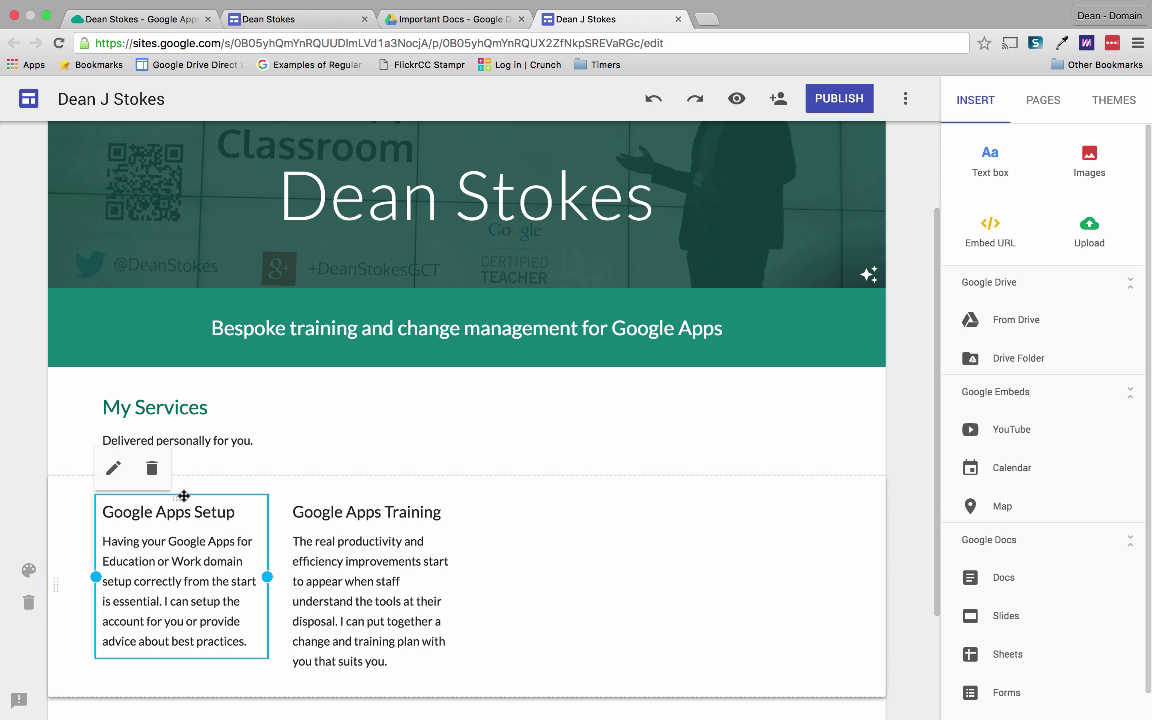
Paste copies of the Google Apps Setup box and move them into the services row.
key(ctrl+v)
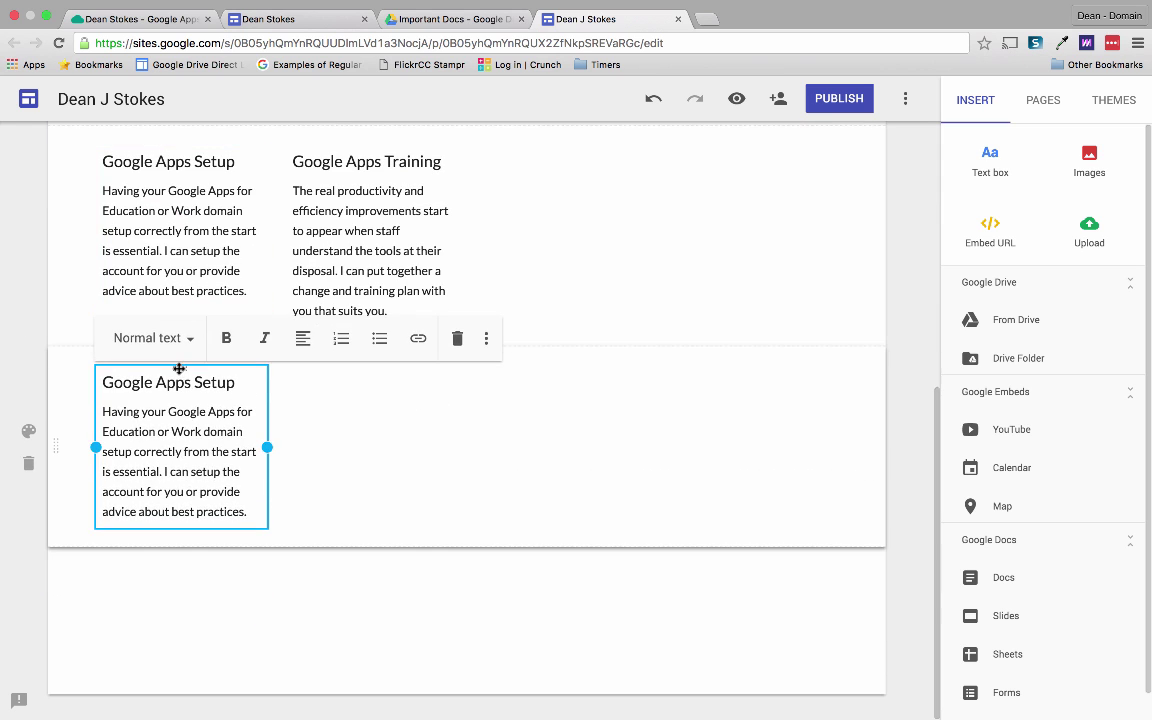
drag(179, 369, 560, 190)
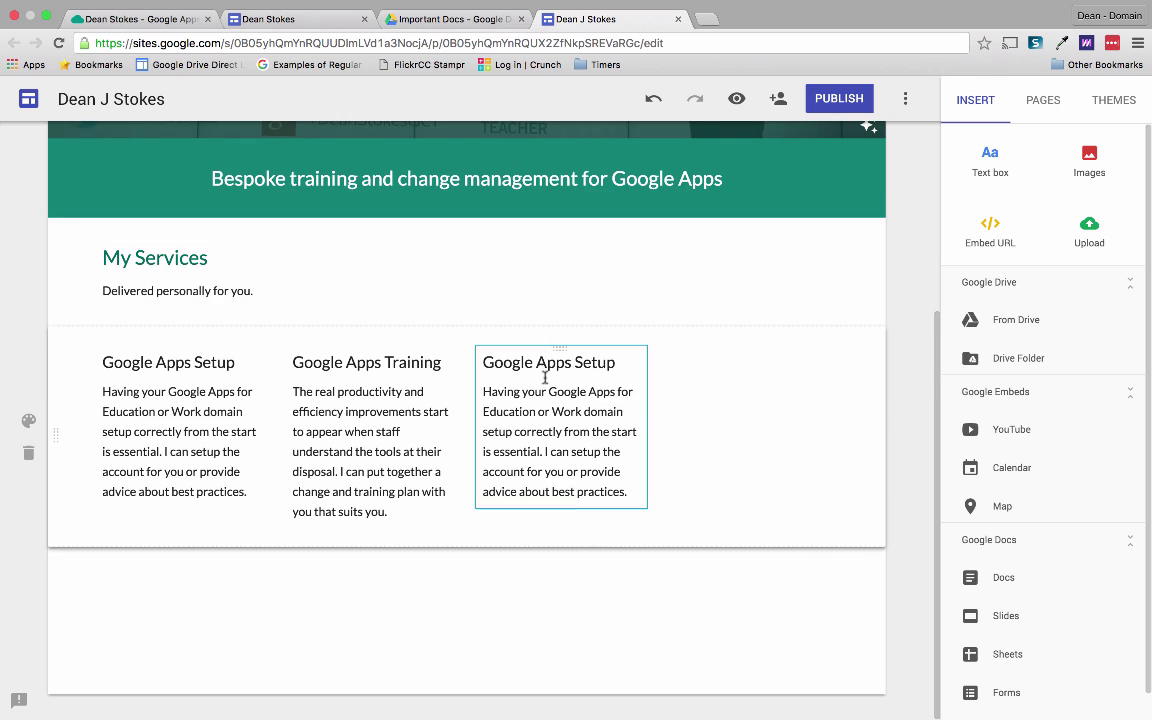
click(560, 347)
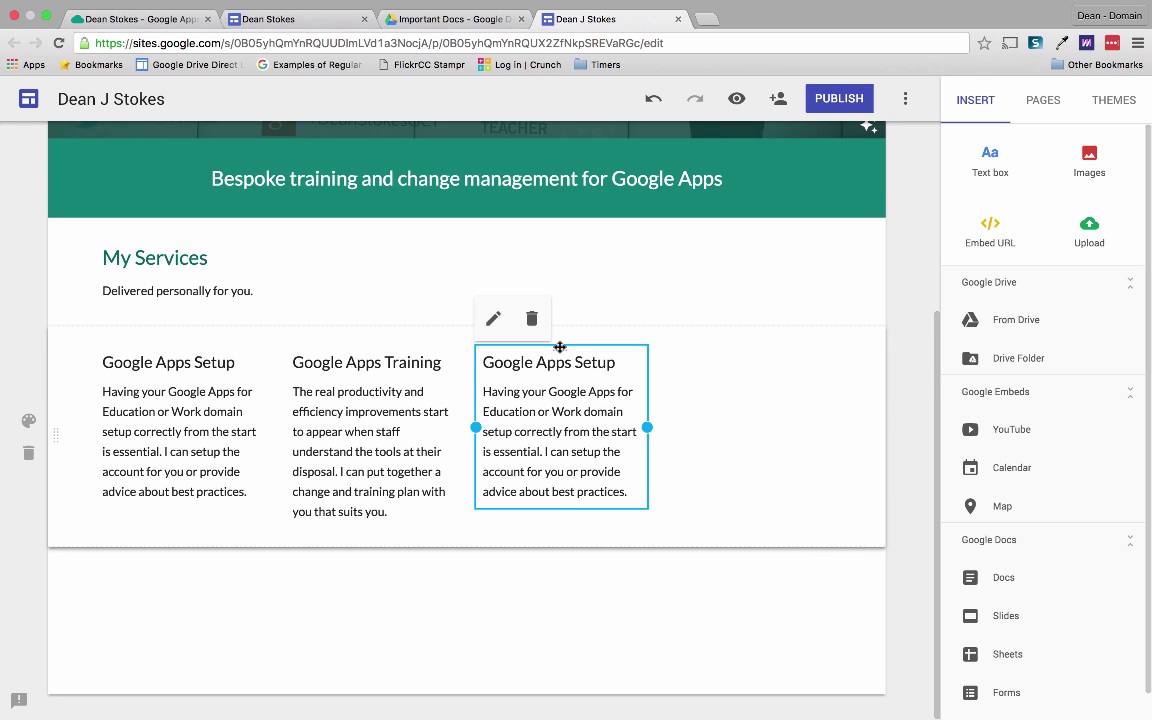
key(ctrl+v)
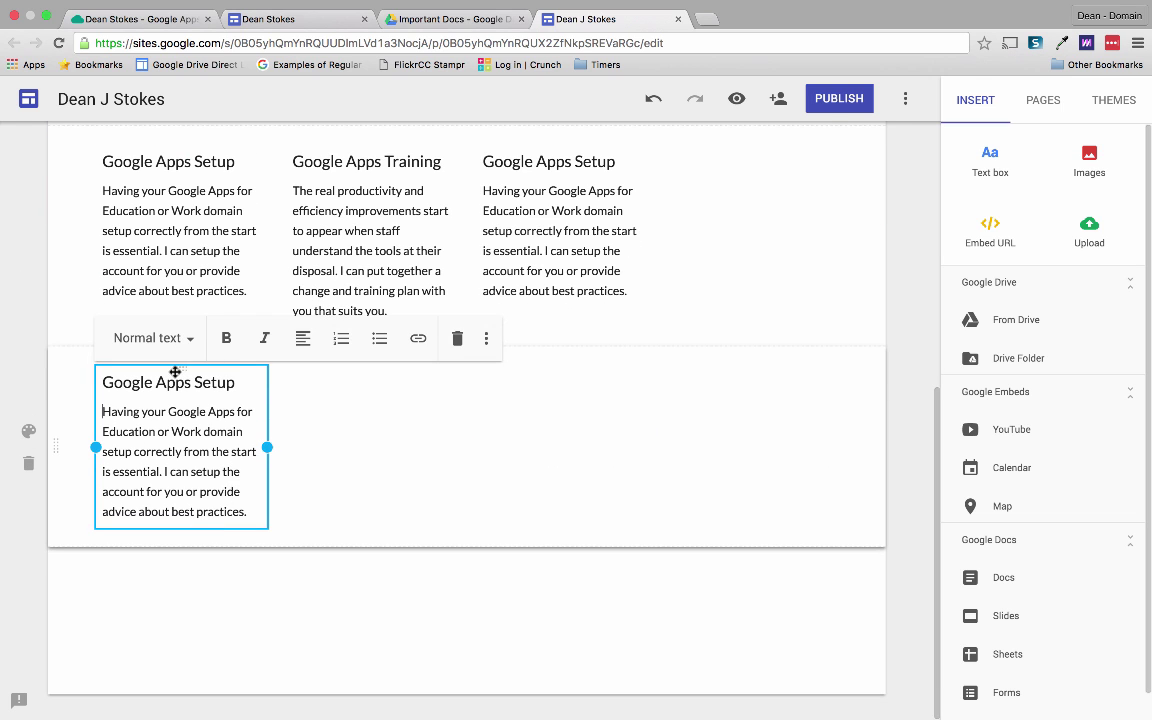
drag(175, 371, 692, 650)
Arrange the Setup, Training and Setup boxes into evenly spaced left, middle and right columns.
scroll(792, 514, down, 3)
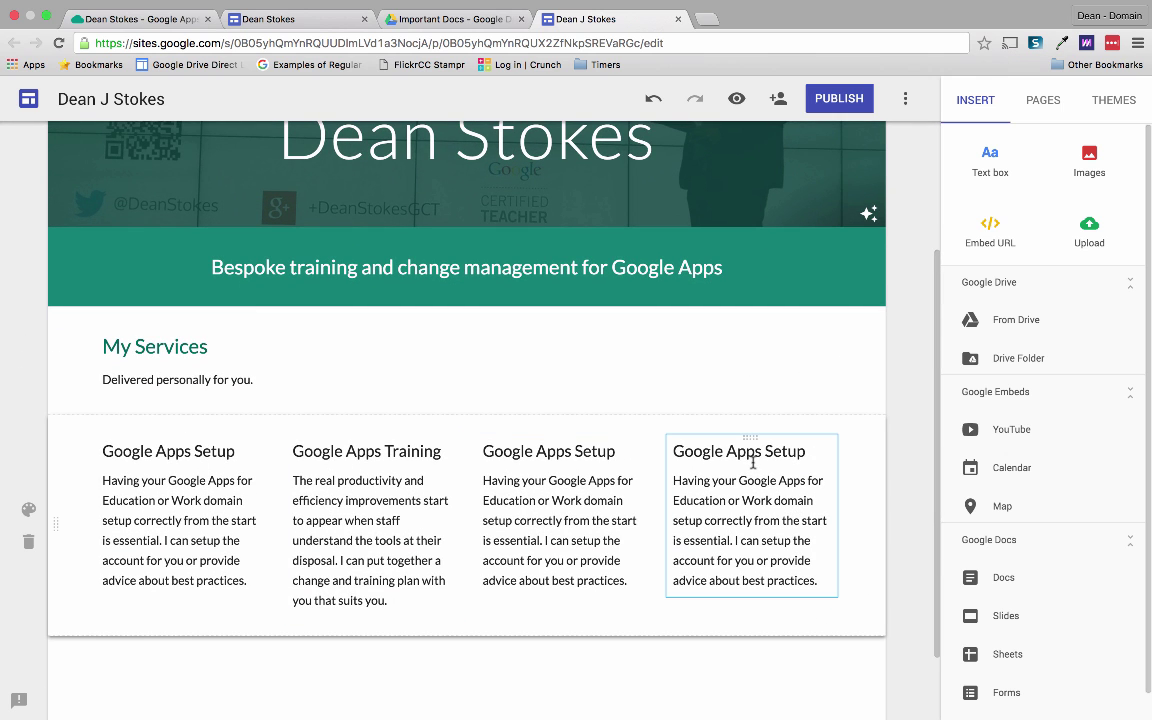
mouse_move(749, 438)
mouse_down()
mouse_move(728, 406)
mouse_move(558, 442)
mouse_move(748, 437)
mouse_up()
drag(370, 440, 470, 442)
drag(167, 442, 222, 442)
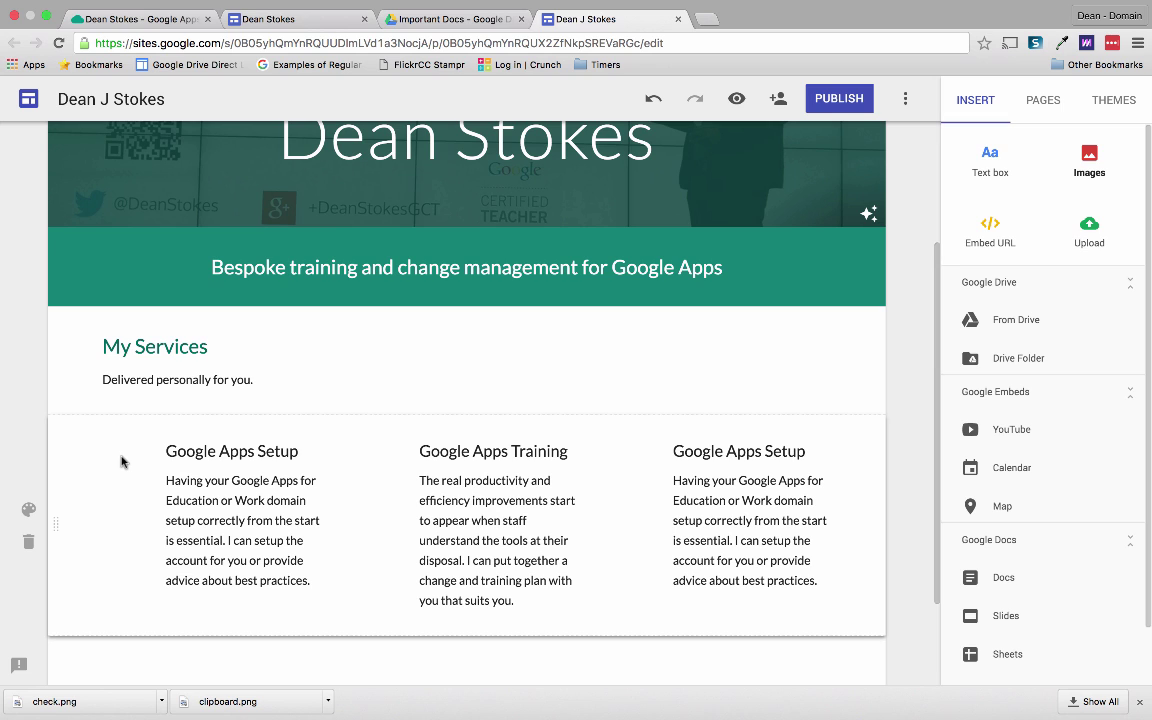
Search images for 'check box icon' and insert the first black check-box result.
click(1089, 158)
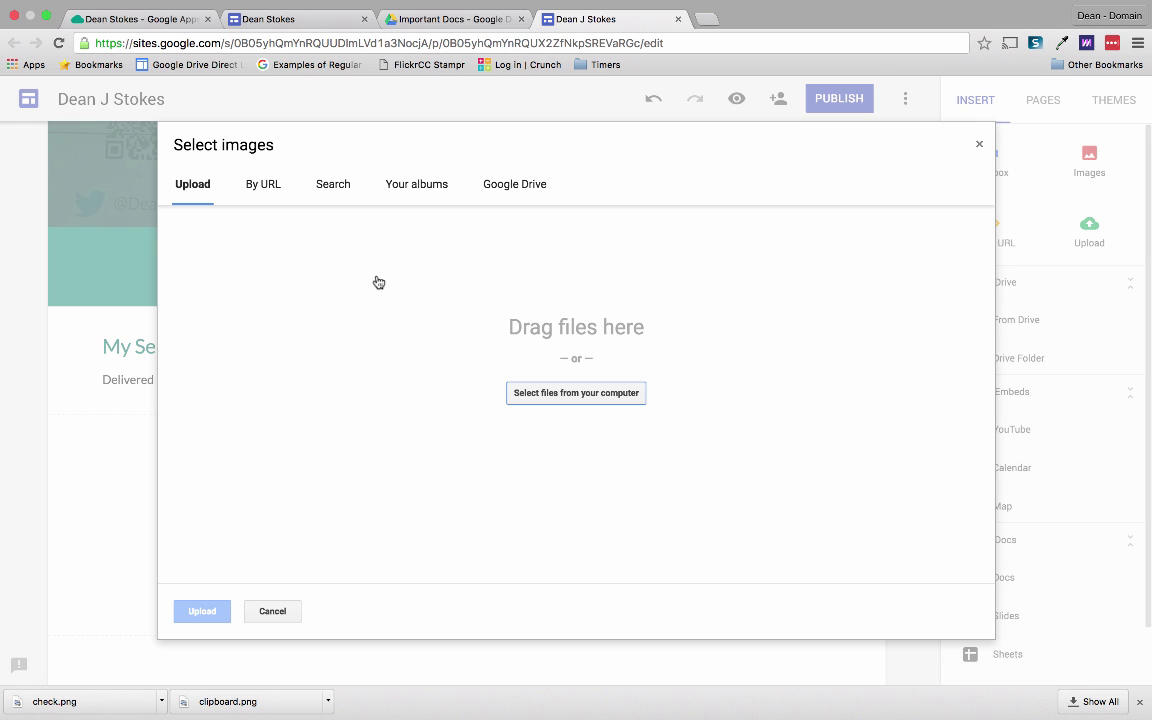
click(331, 187)
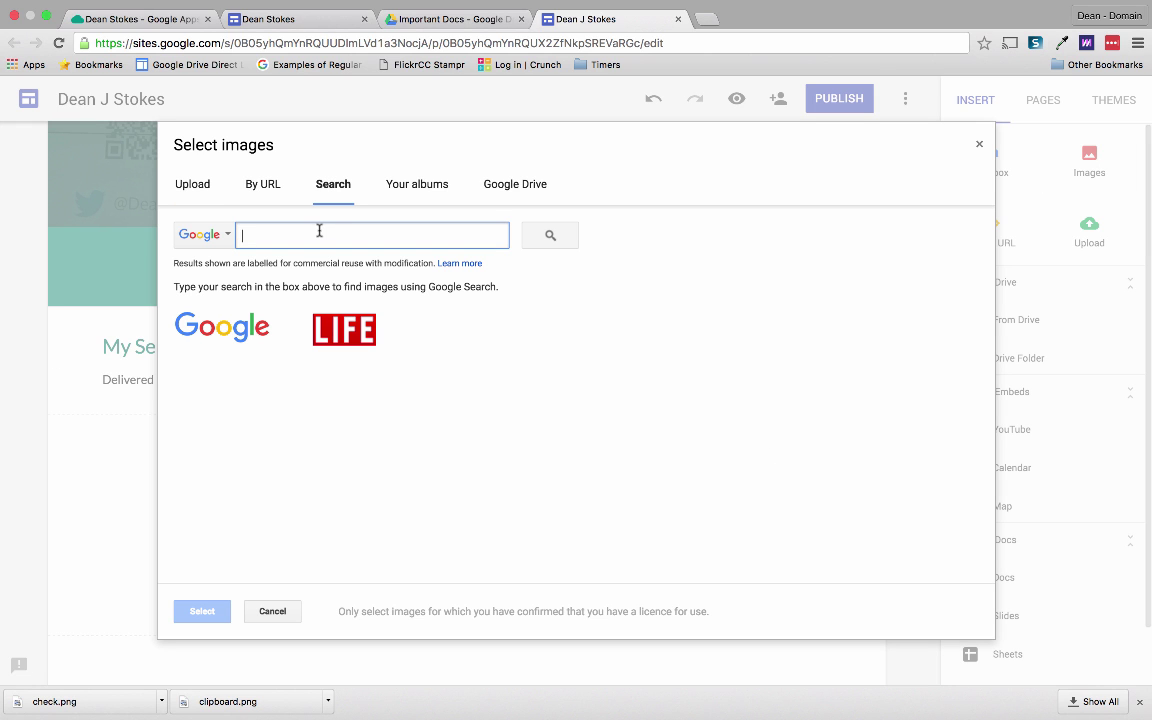
text(check)
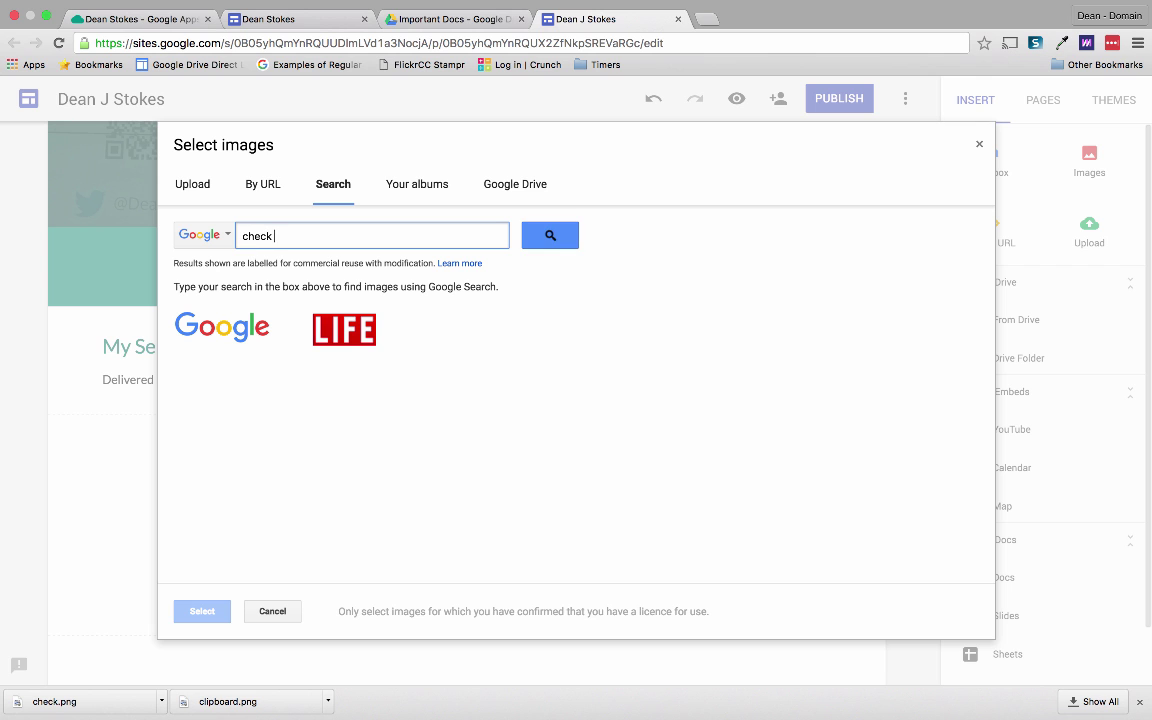
text( box icon)
key(Return)
click(220, 368)
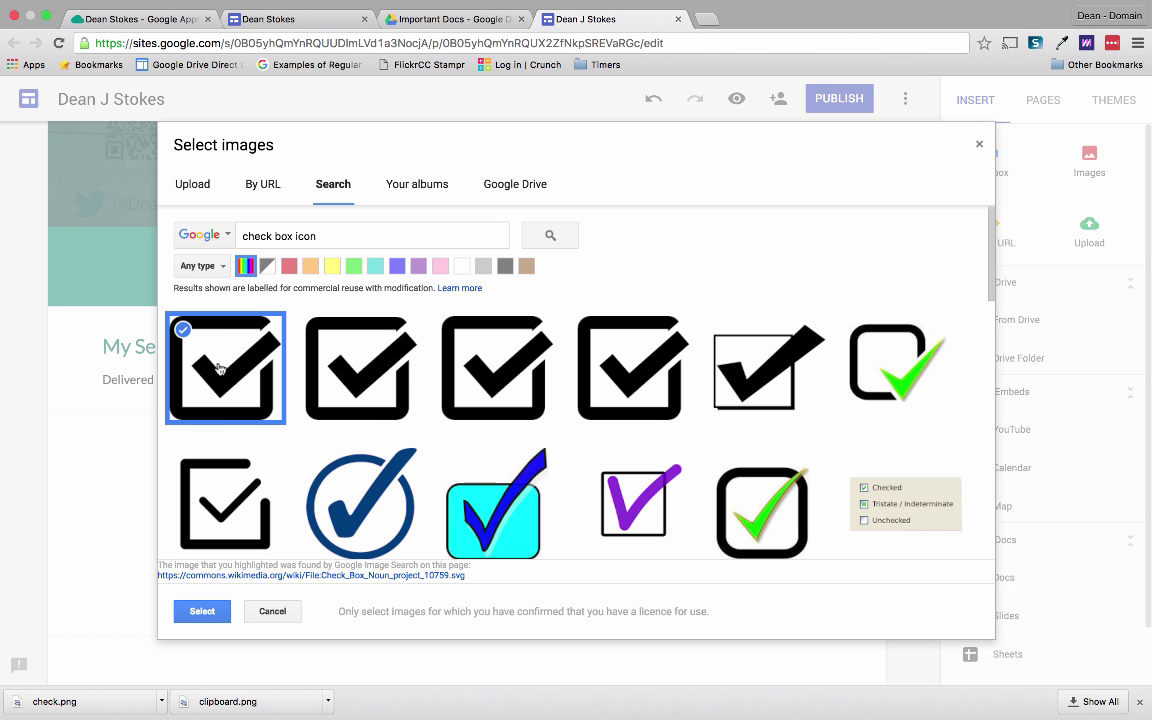
click(202, 611)
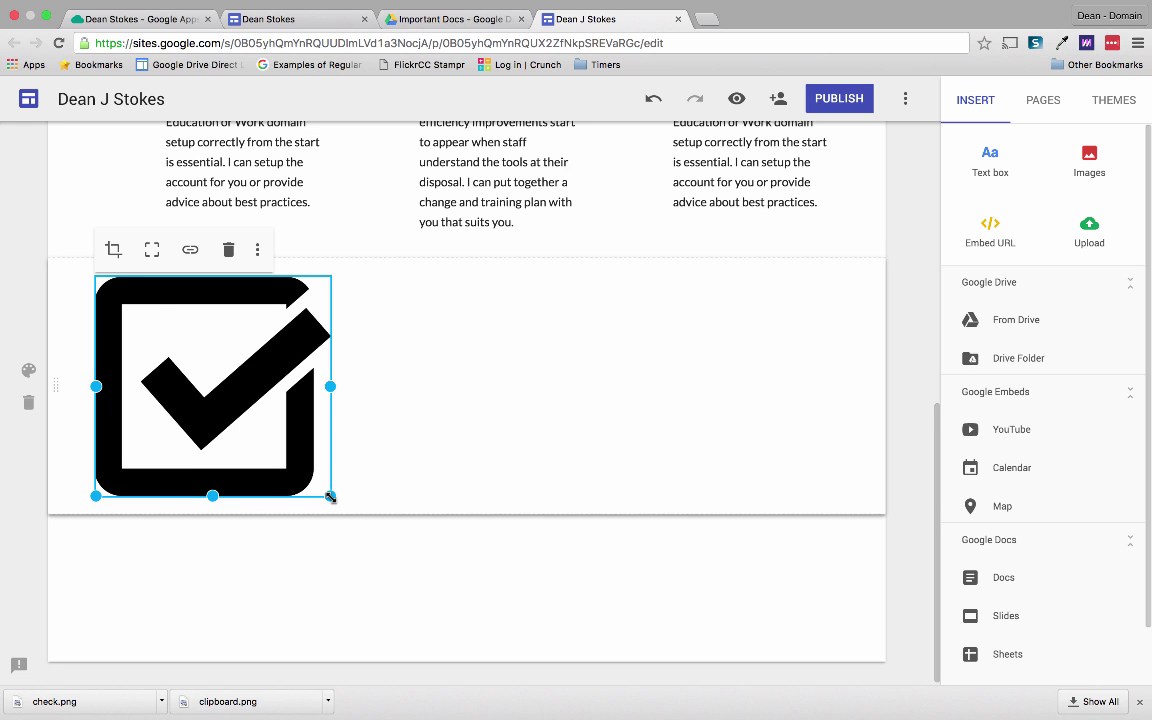
Shrink the check-box image to icon size, place it left of Google Apps Setup, and uncrop it.
drag(330, 496, 142, 331)
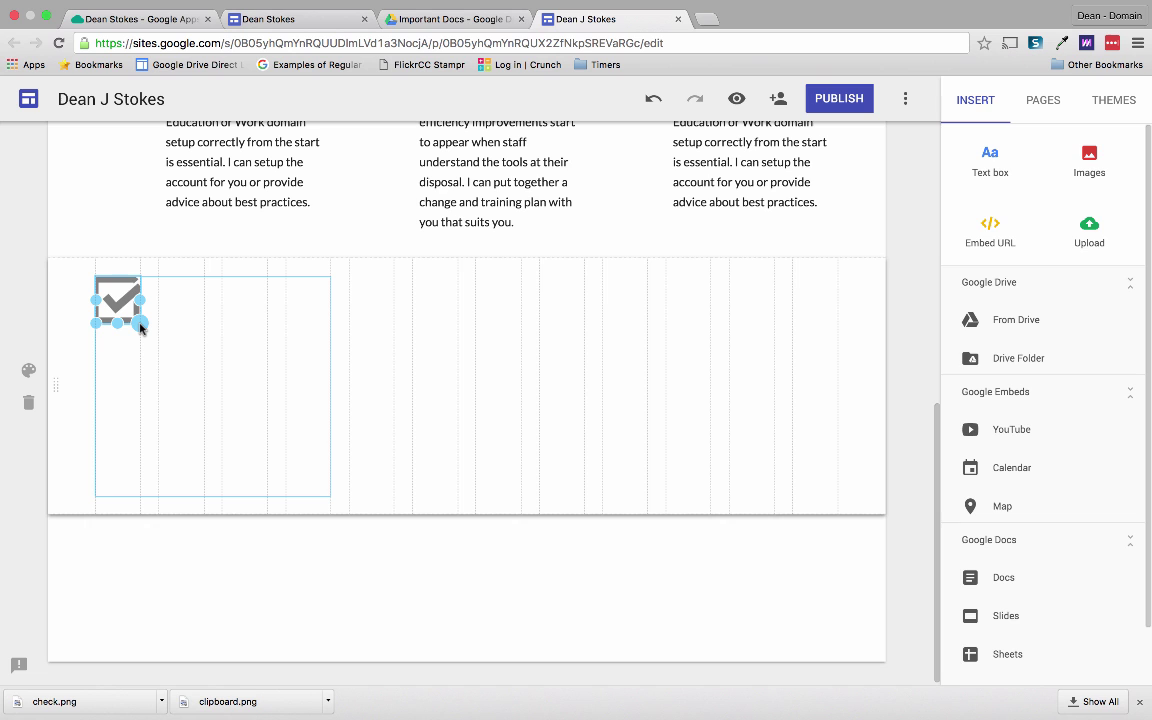
drag(140, 327, 141, 328)
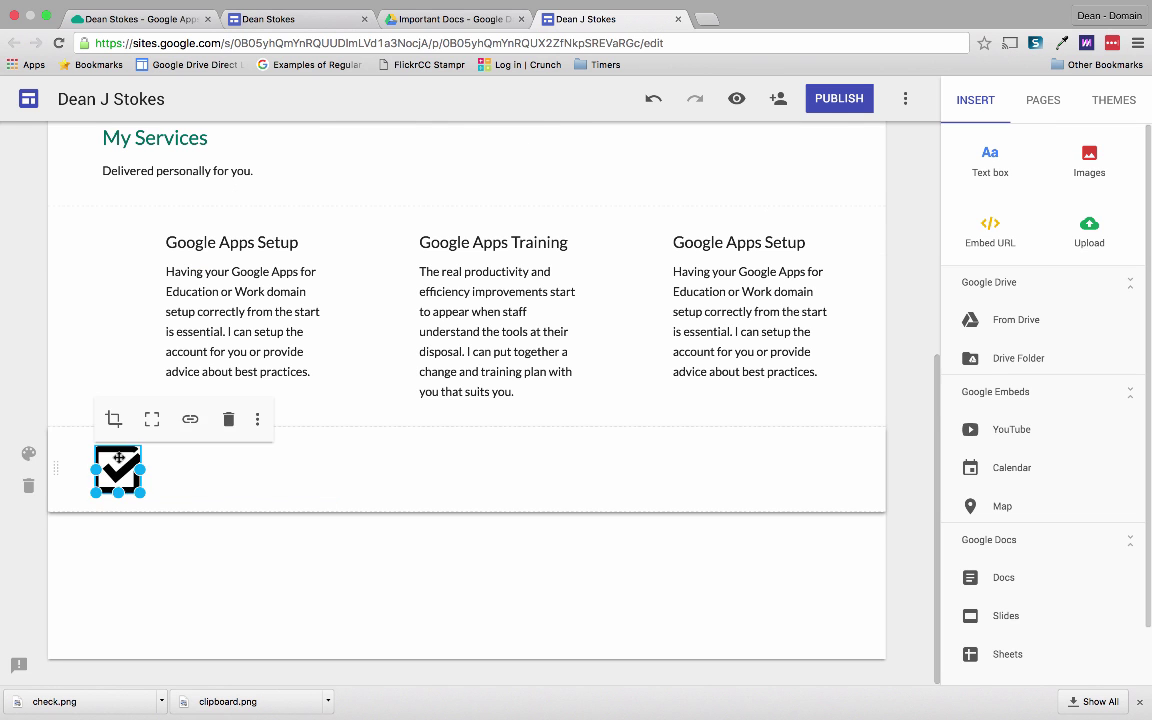
drag(118, 473, 124, 304)
drag(113, 247, 125, 328)
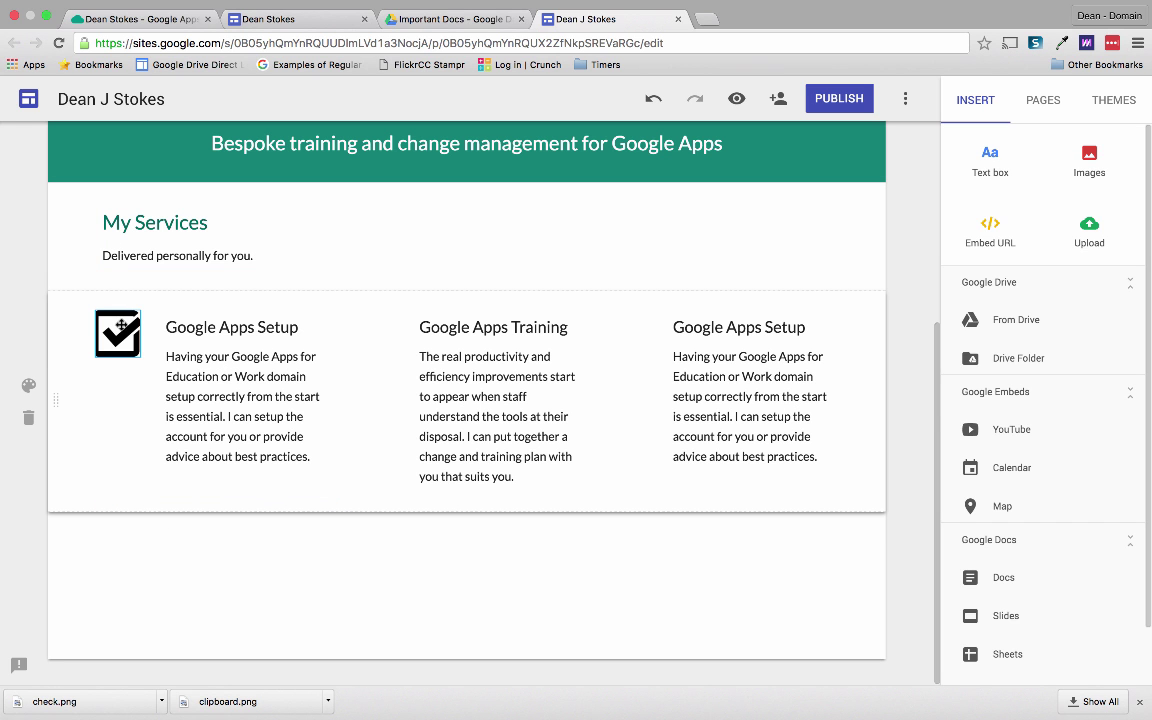
click(120, 325)
click(151, 285)
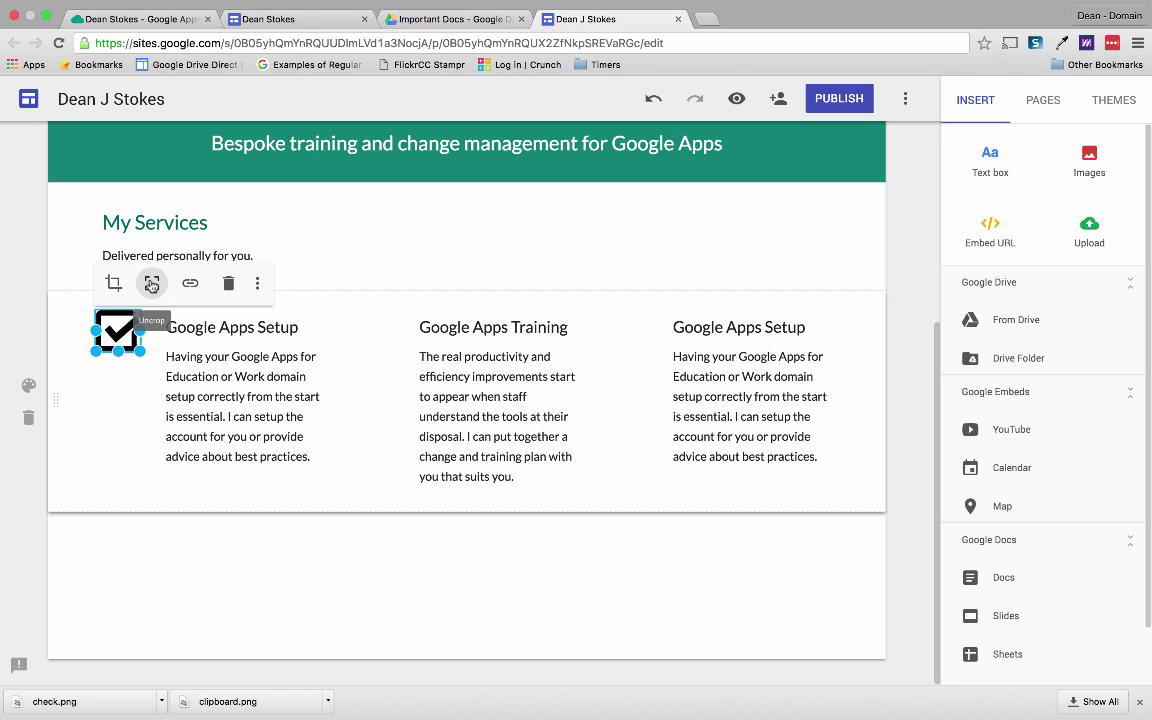
click(121, 393)
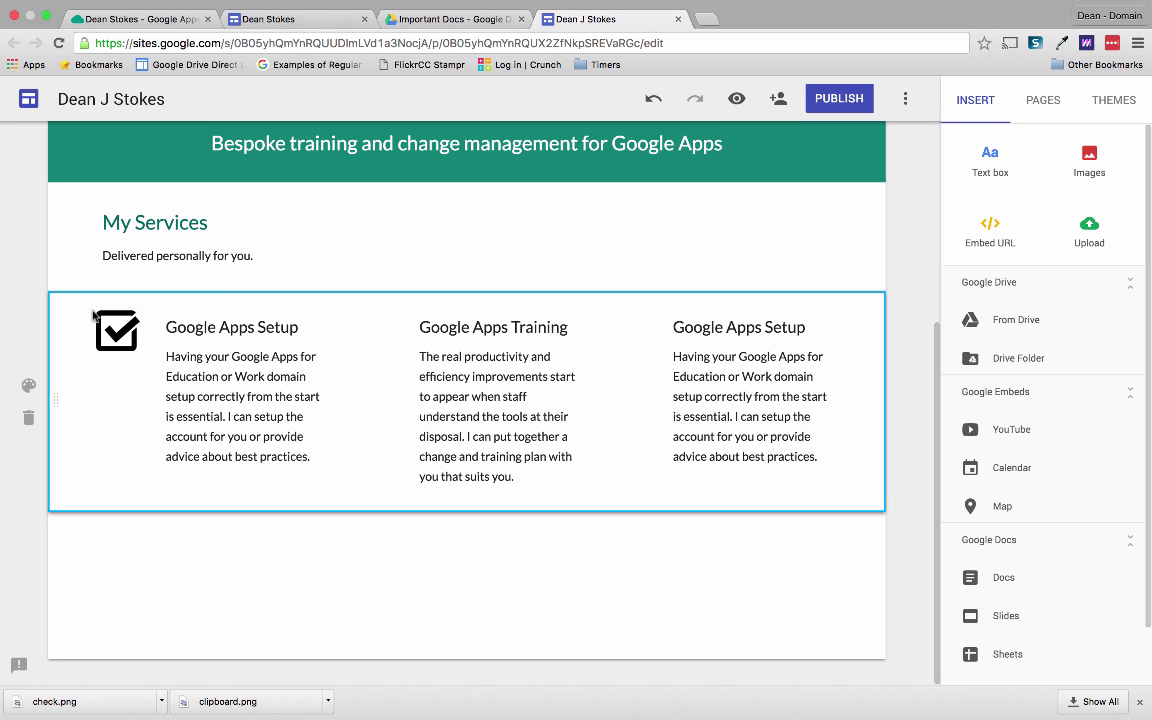
Insert the black clipboard checklist image, shrink it, and place it in the third service column.
click(1087, 160)
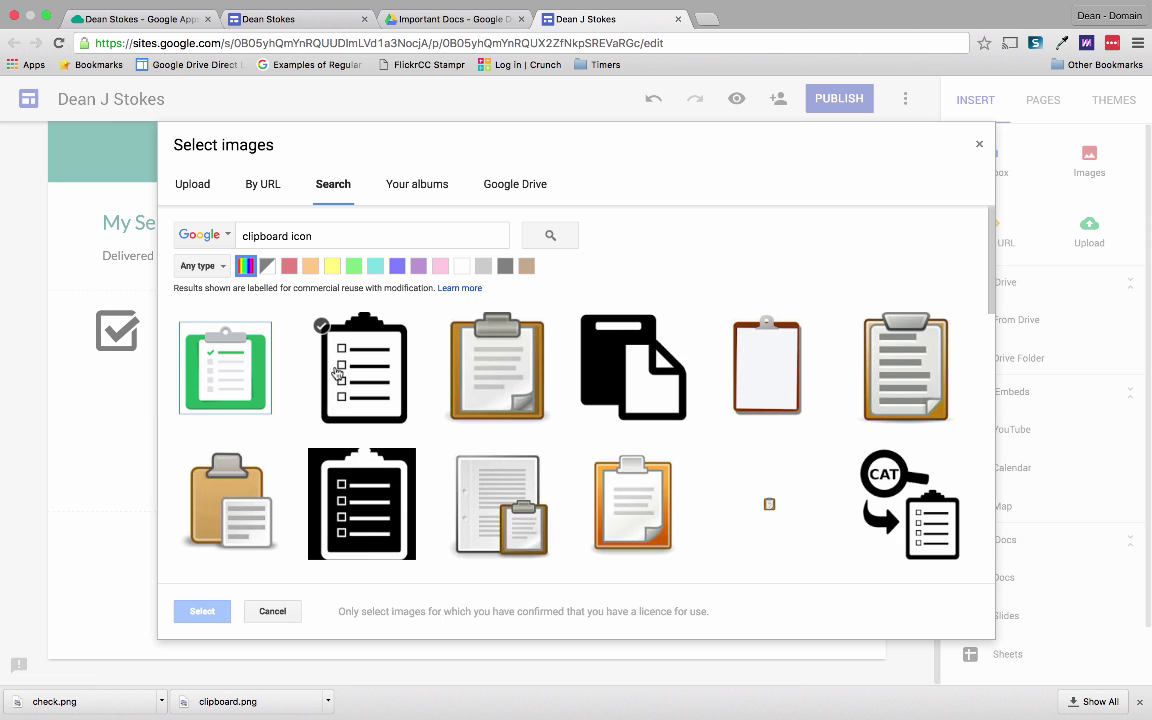
click(337, 372)
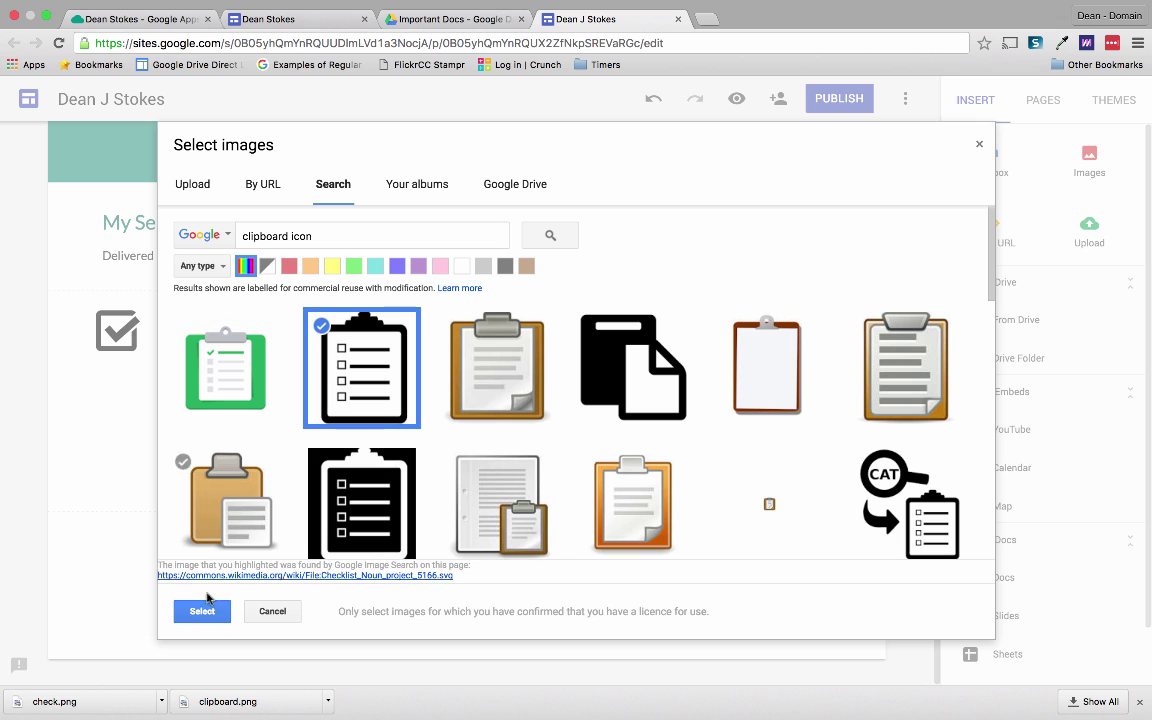
click(202, 610)
drag(329, 492, 139, 303)
scroll(139, 303, up, 4)
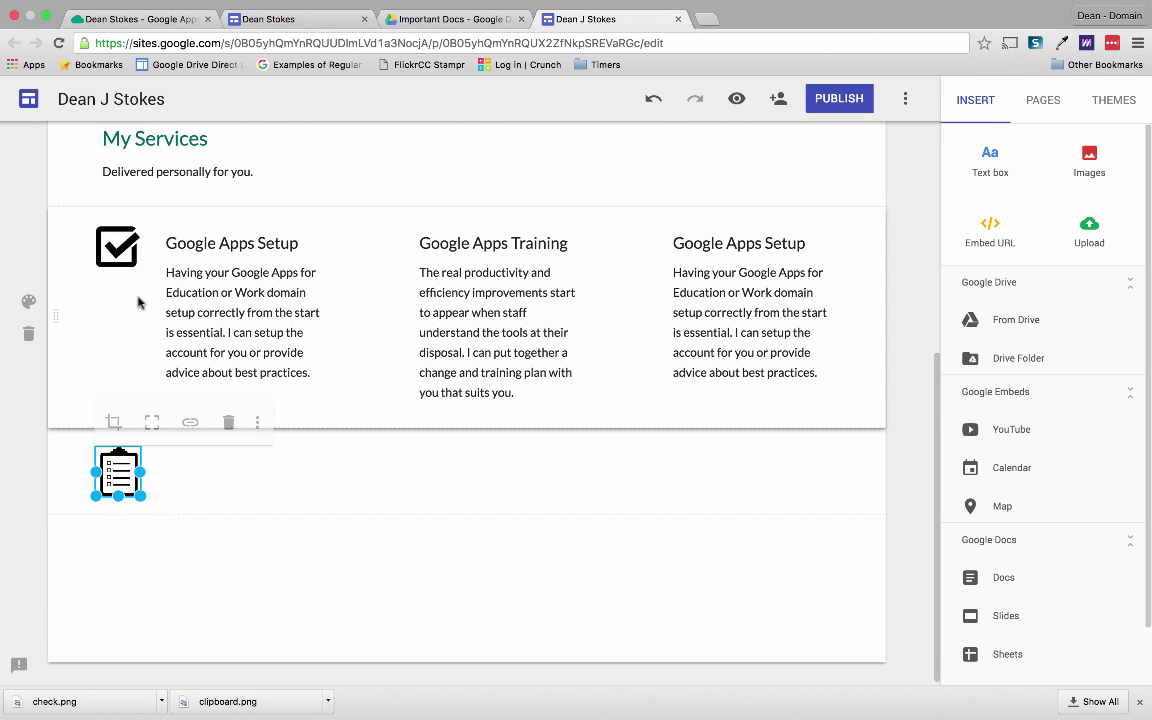
drag(118, 472, 620, 332)
Insert a small black icon from a 'group of people icon' search beside Google Apps Training.
click(1089, 160)
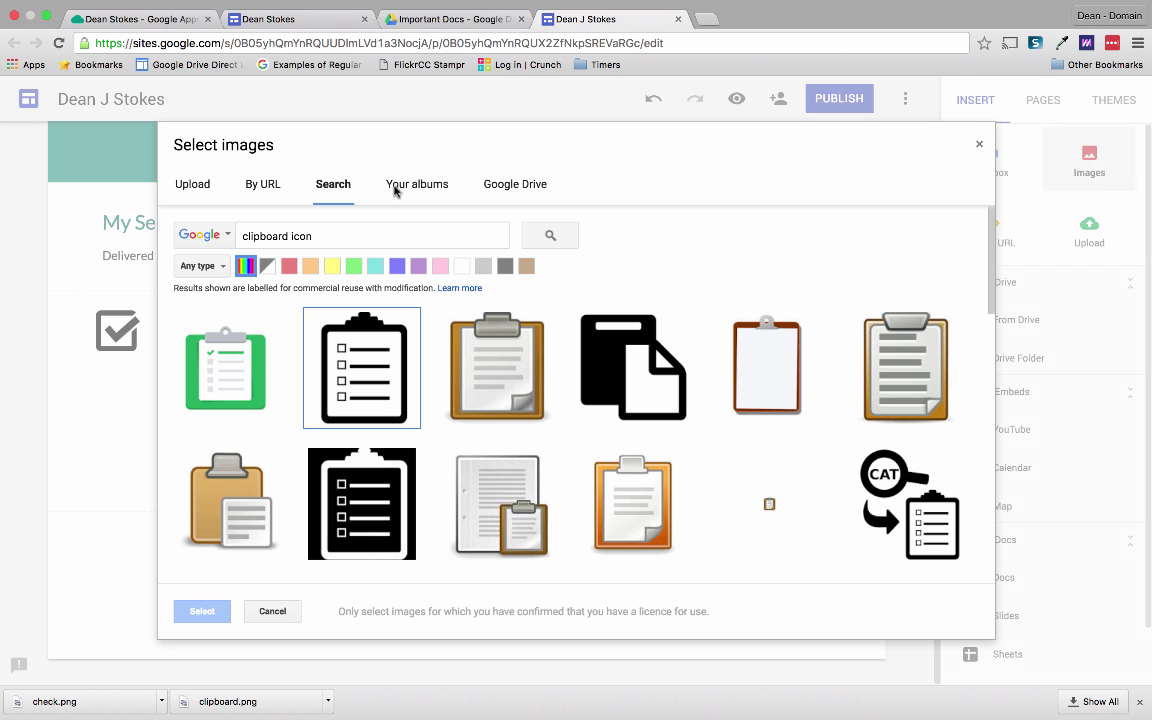
triple_click(340, 236)
text(group of people icon)
key(Return)
click(908, 481)
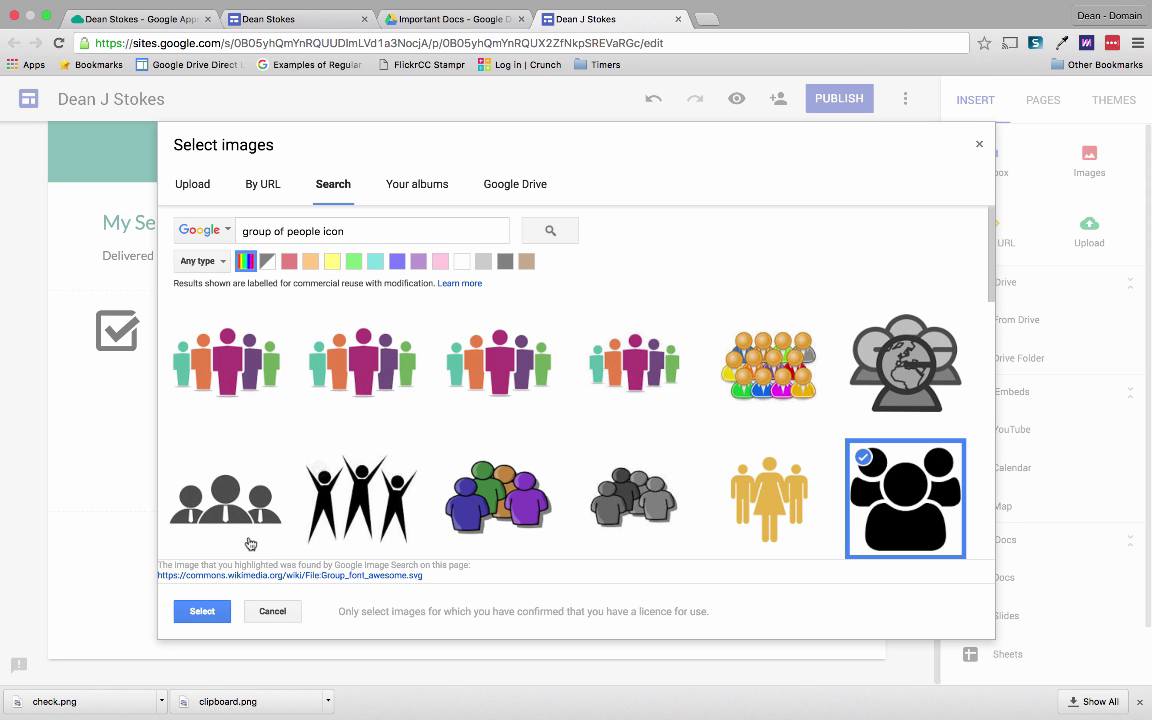
click(202, 610)
drag(330, 493, 134, 288)
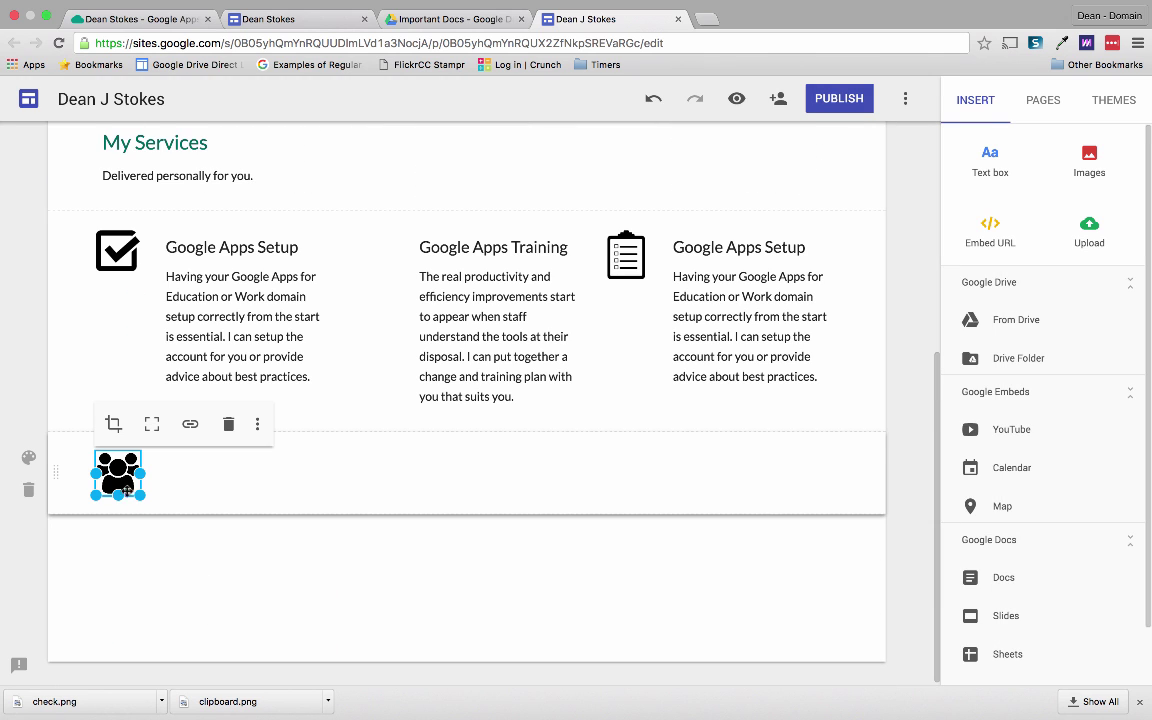
drag(114, 462, 380, 278)
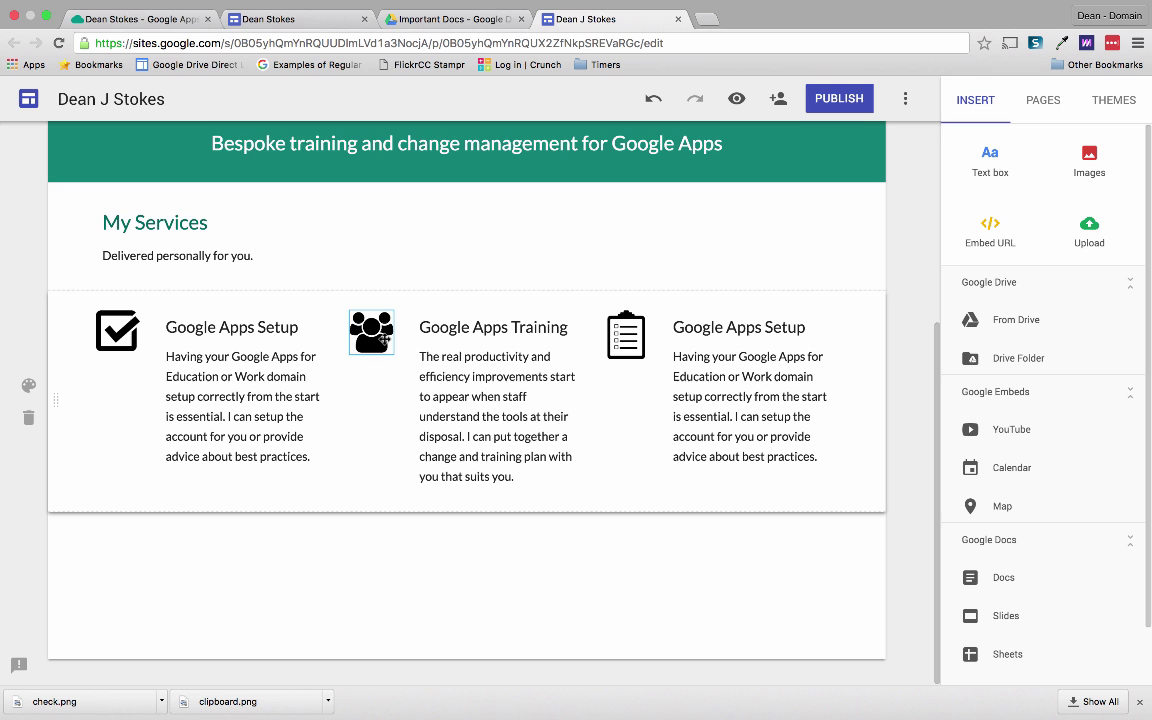
scroll(403, 481, up, 4)
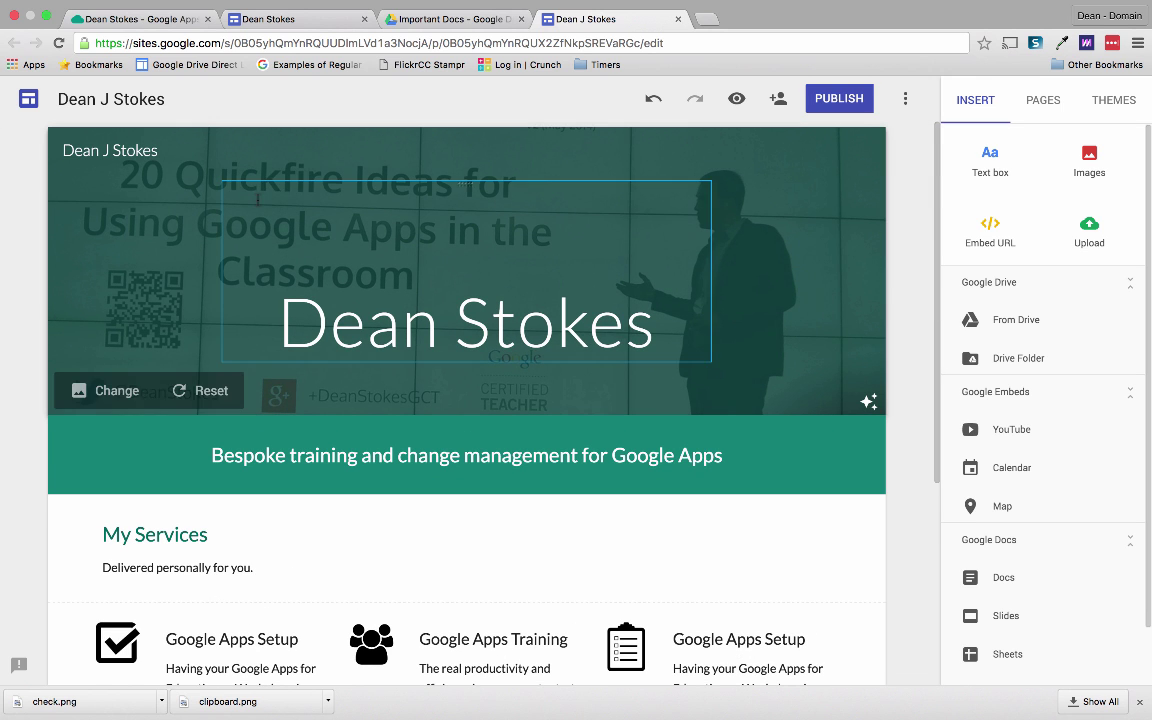
click(171, 30)
scroll(299, 154, up, 10)
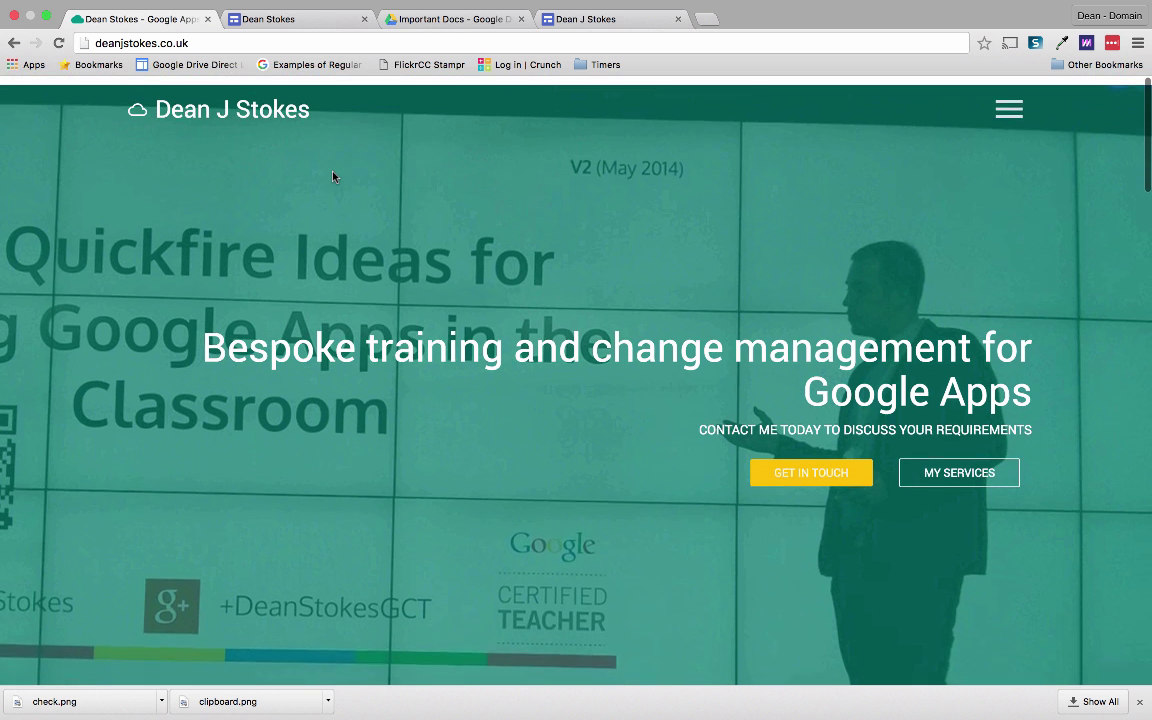
click(624, 24)
scroll(502, 200, down, 1)
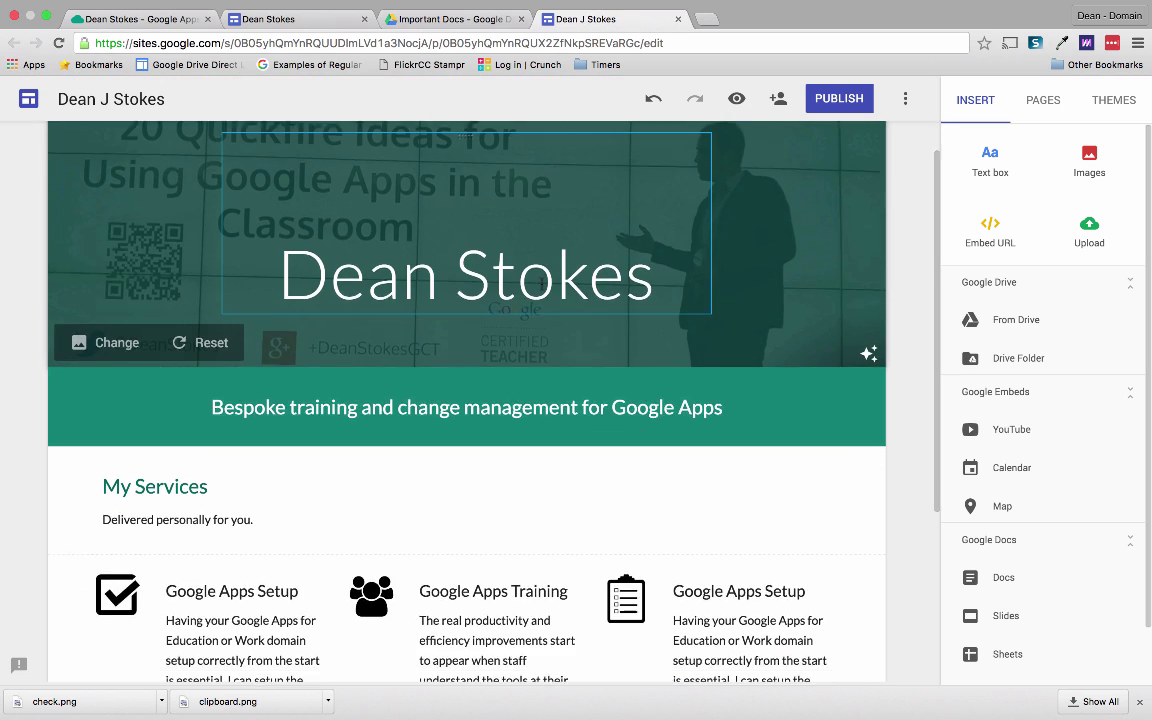
scroll(540, 283, down, 5)
scroll(540, 283, up, 2)
scroll(542, 284, down, 1)
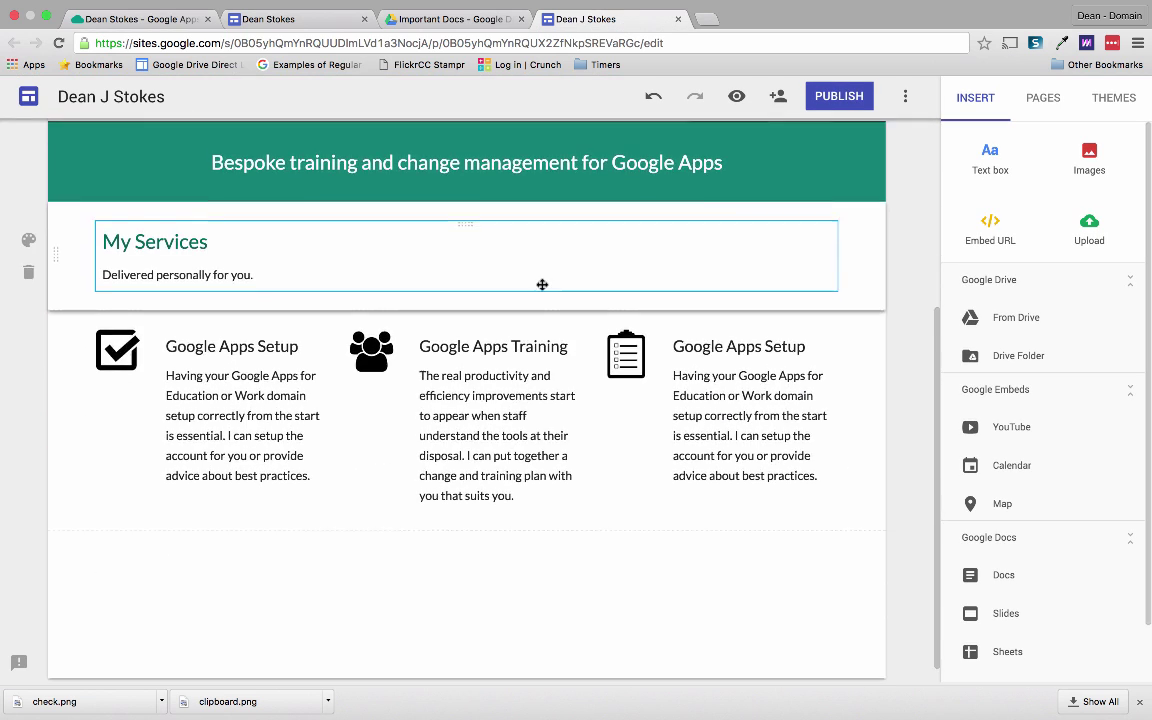
scroll(542, 284, up, 5)
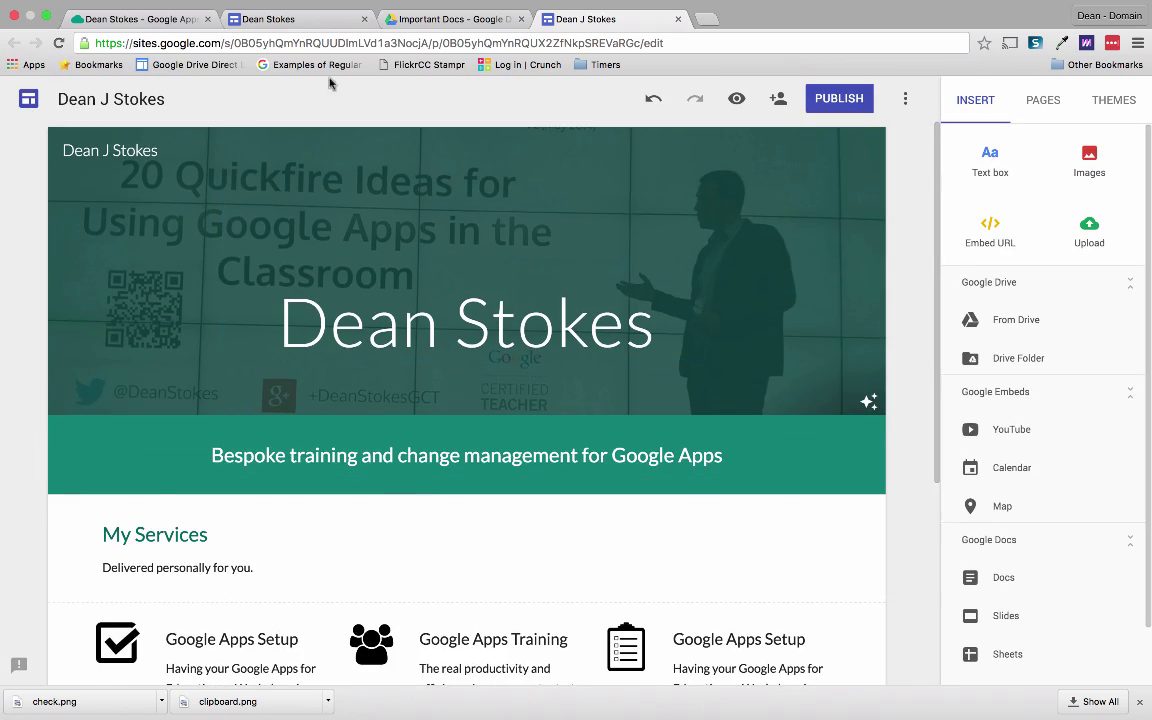
Scroll through the finished Main Site with its Usage Audit column and laptop icon.
click(296, 20)
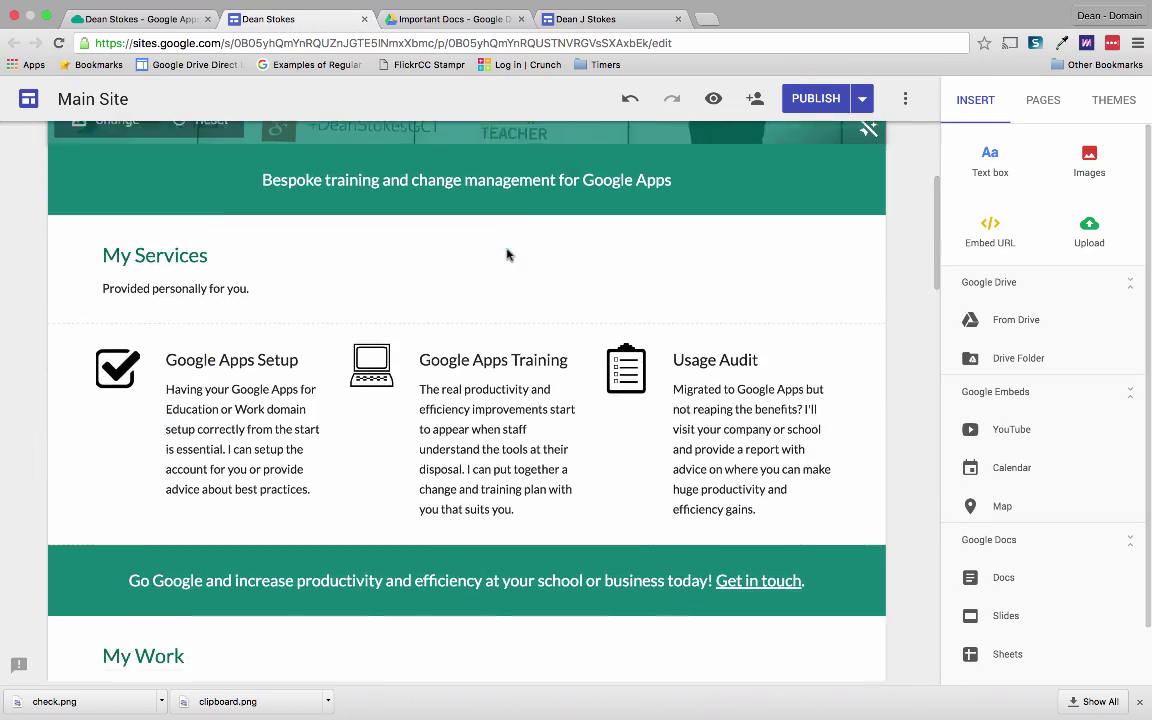
scroll(507, 255, down, 10)
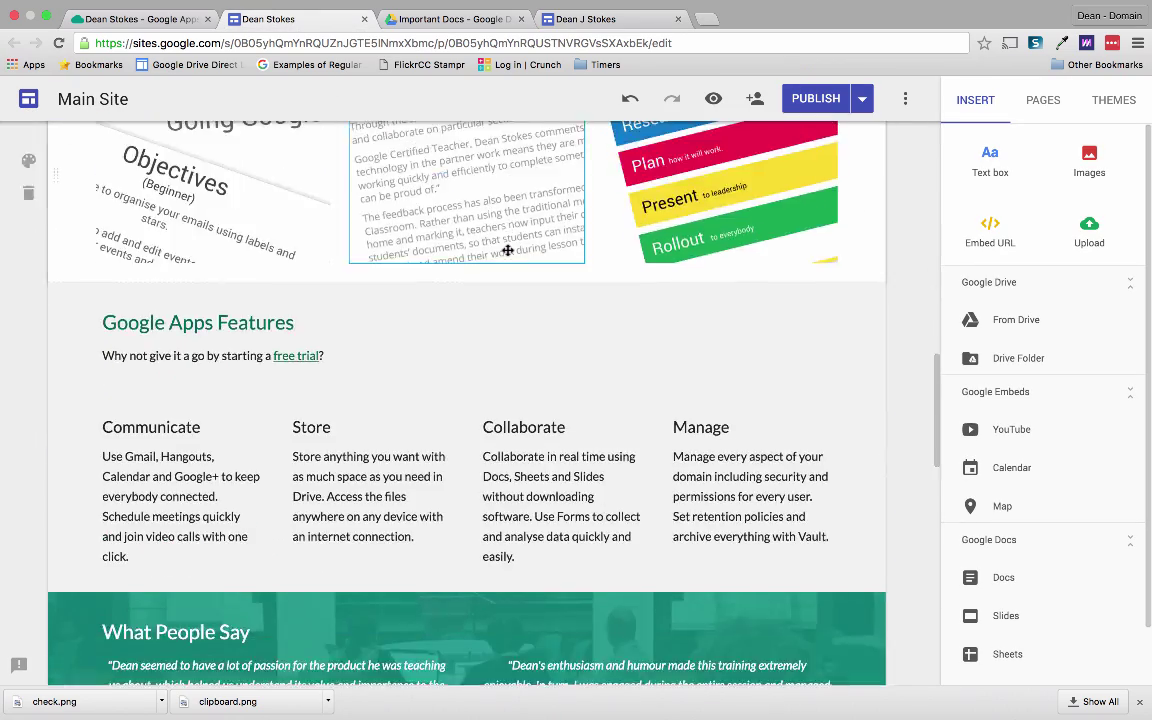
scroll(507, 250, down, 11)
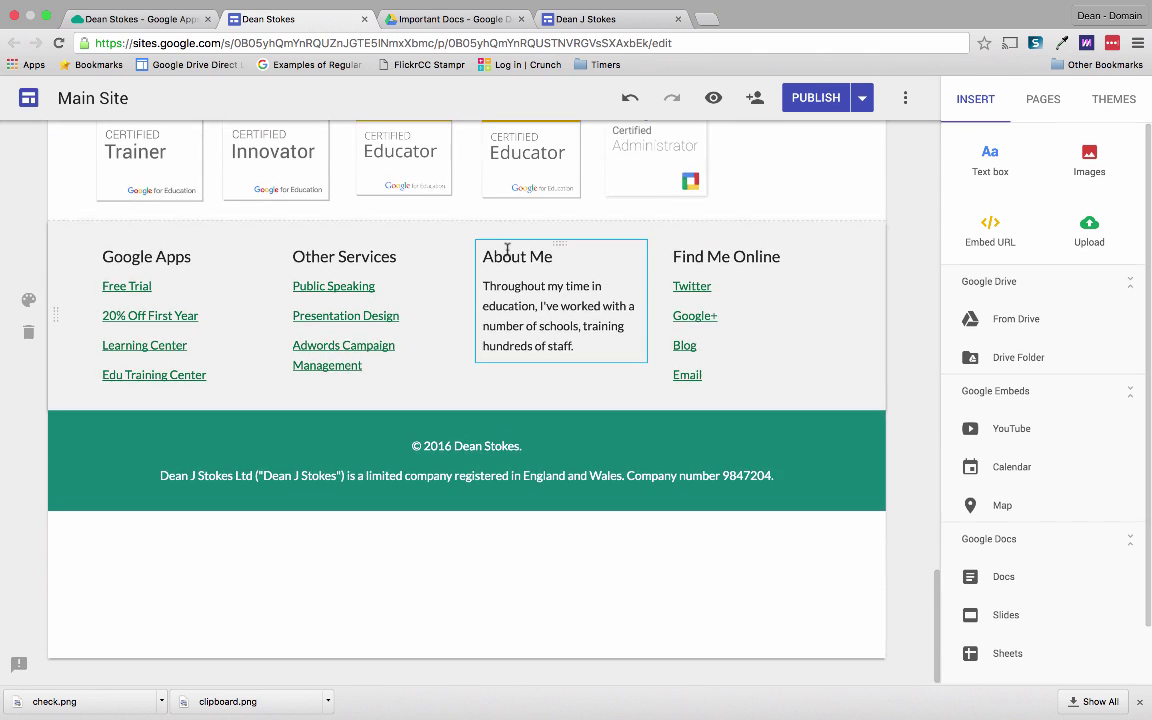
scroll(507, 250, up, 20)
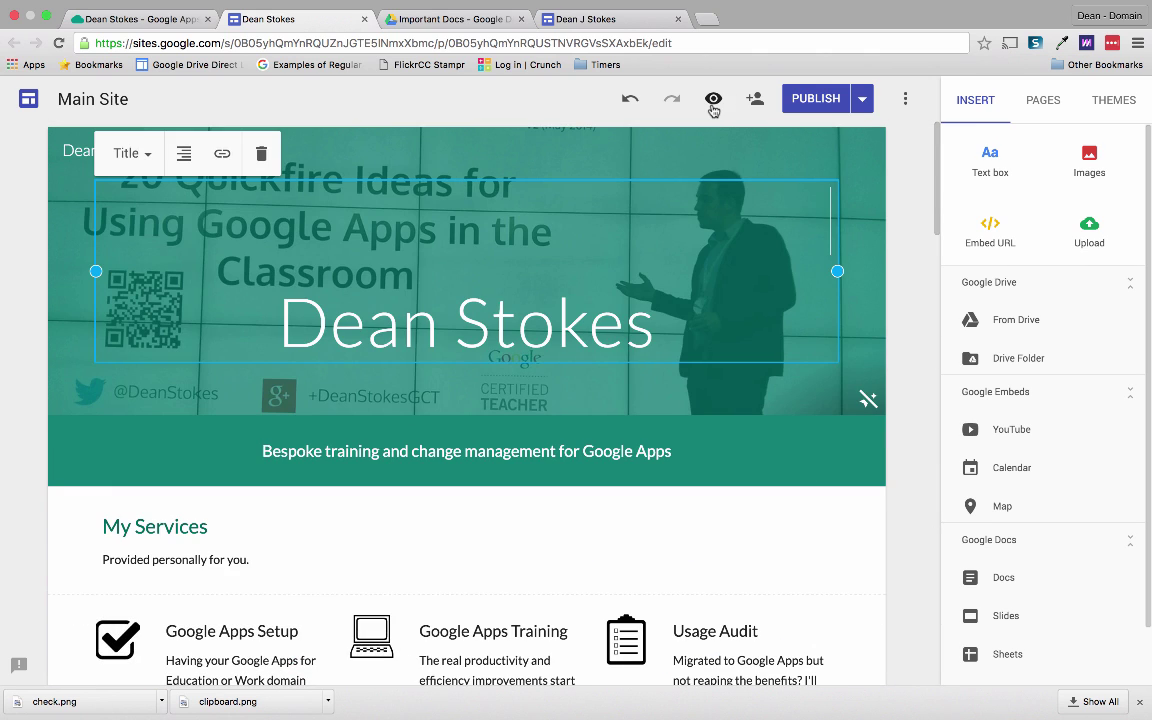
click(712, 105)
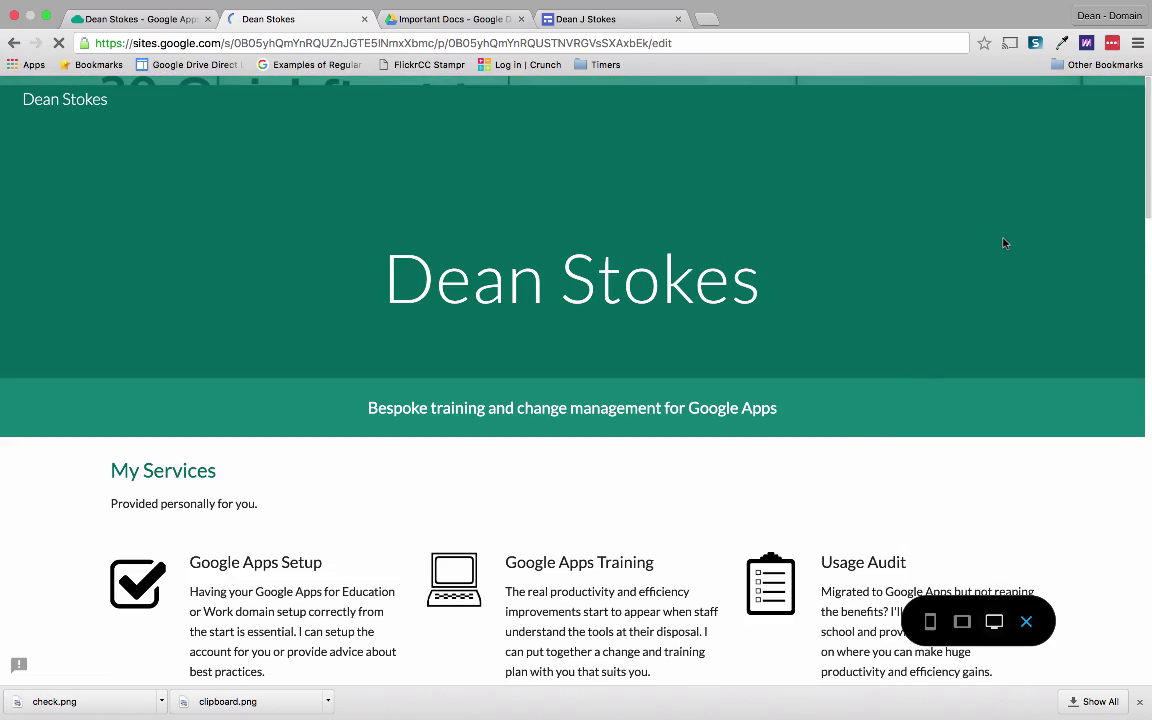
scroll(1004, 243, down, 2)
scroll(1004, 243, down, 15)
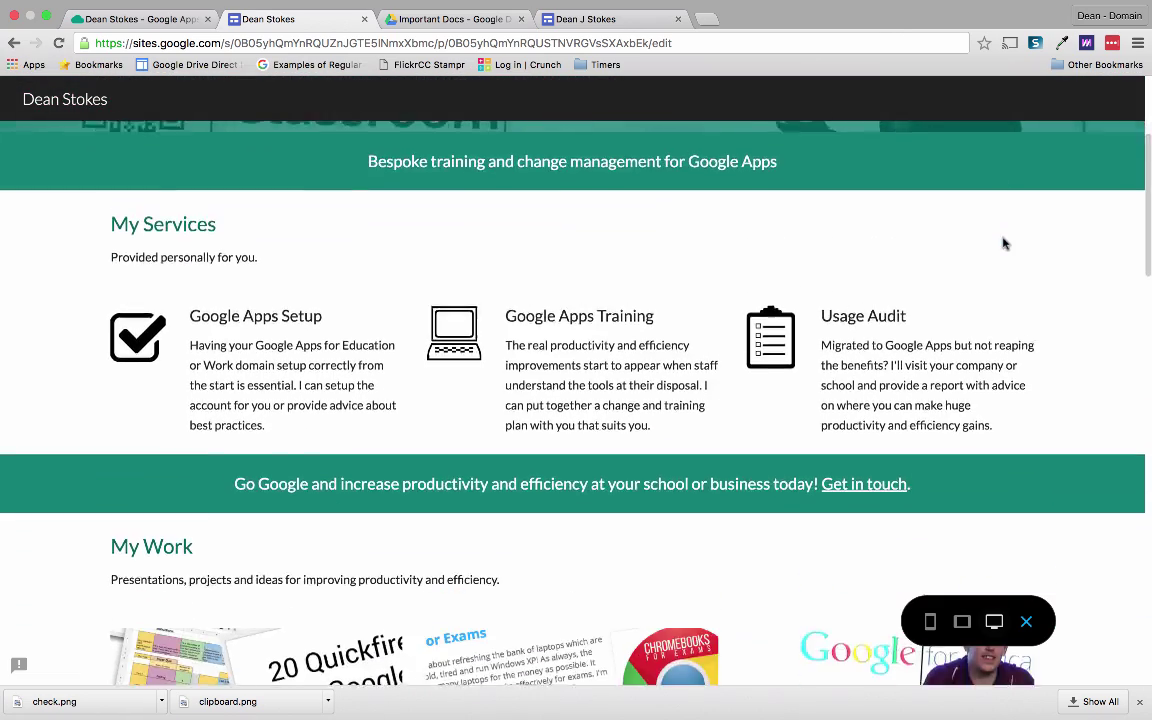
scroll(998, 370, down, 1)
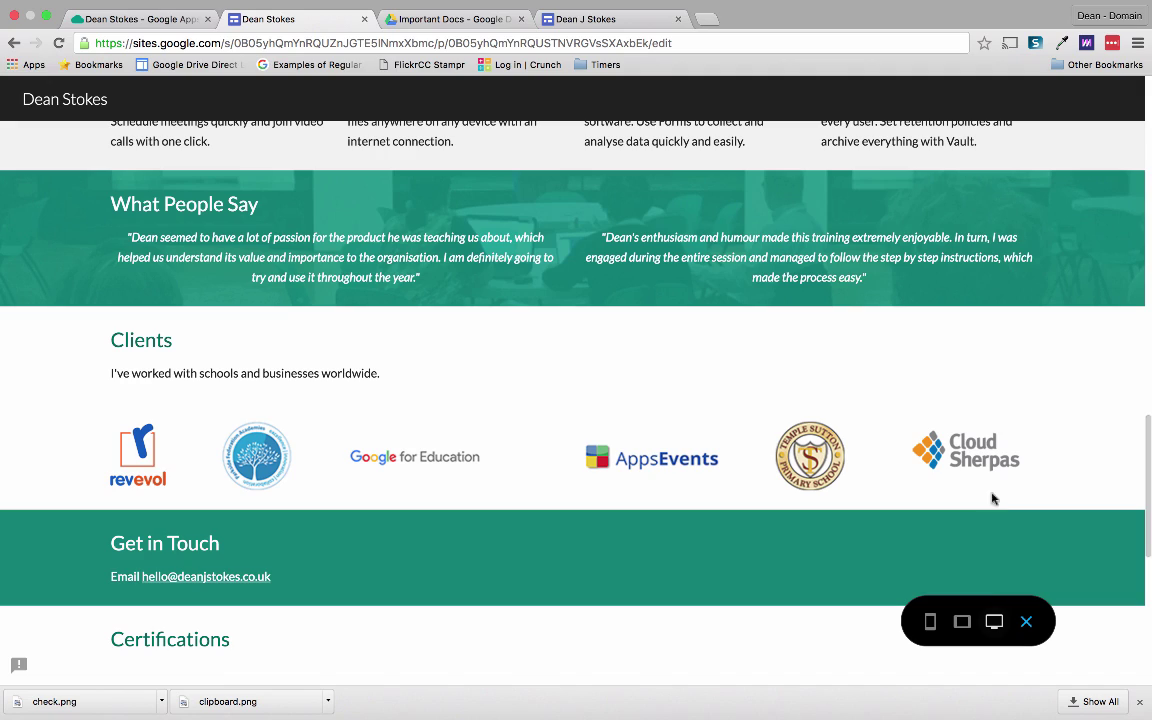
click(962, 622)
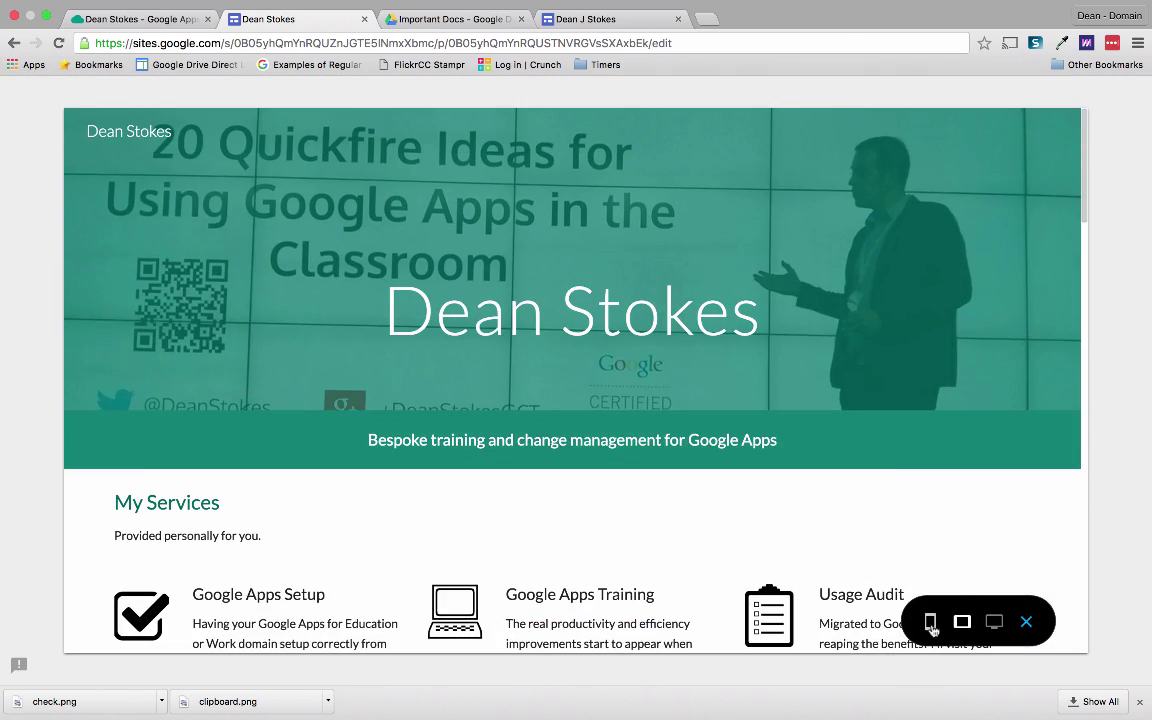
click(930, 622)
scroll(648, 310, down, 10)
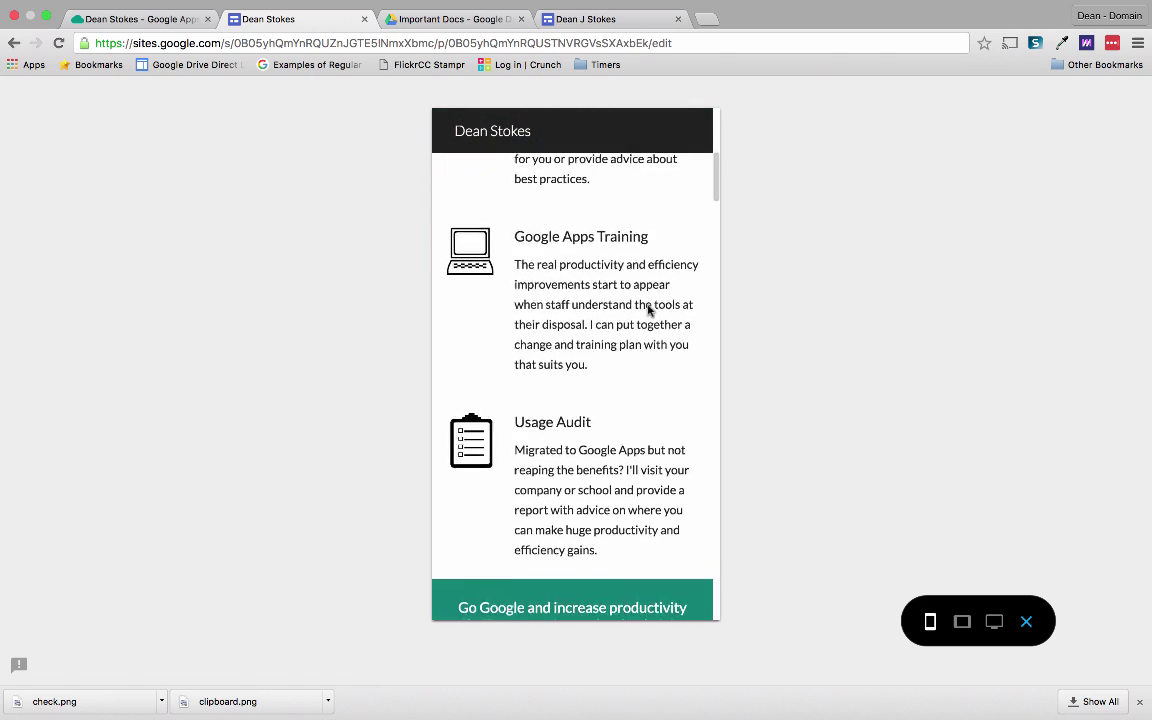
scroll(648, 310, down, 15)
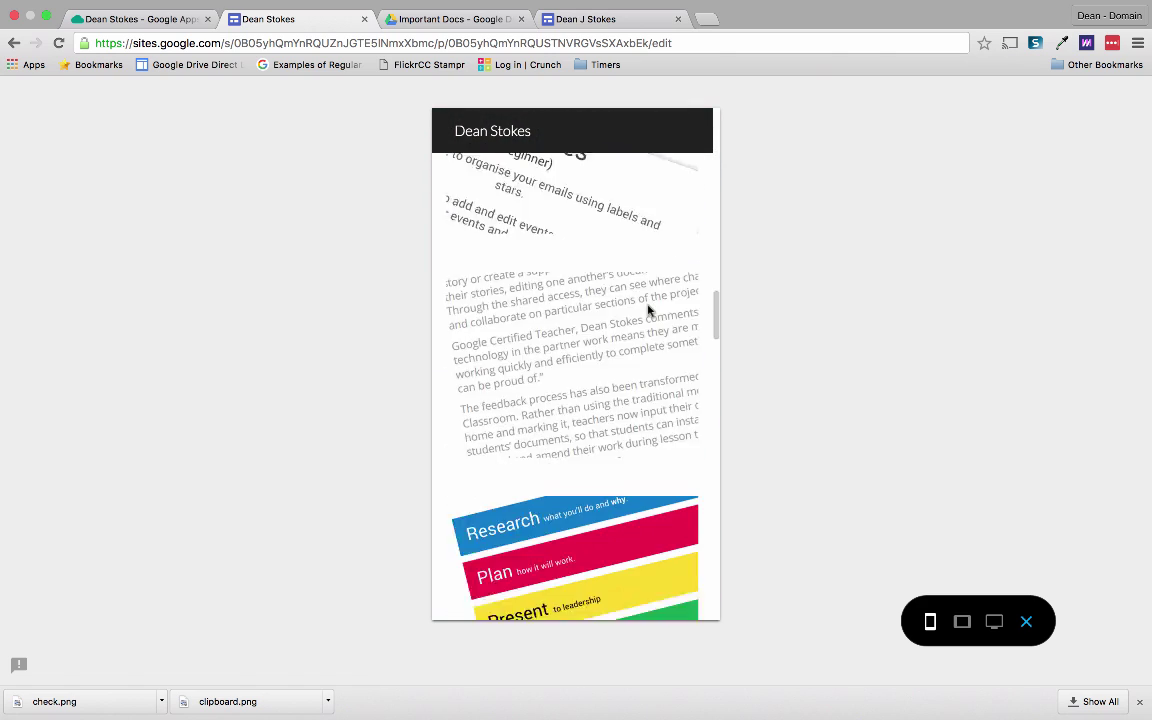
scroll(648, 310, down, 15)
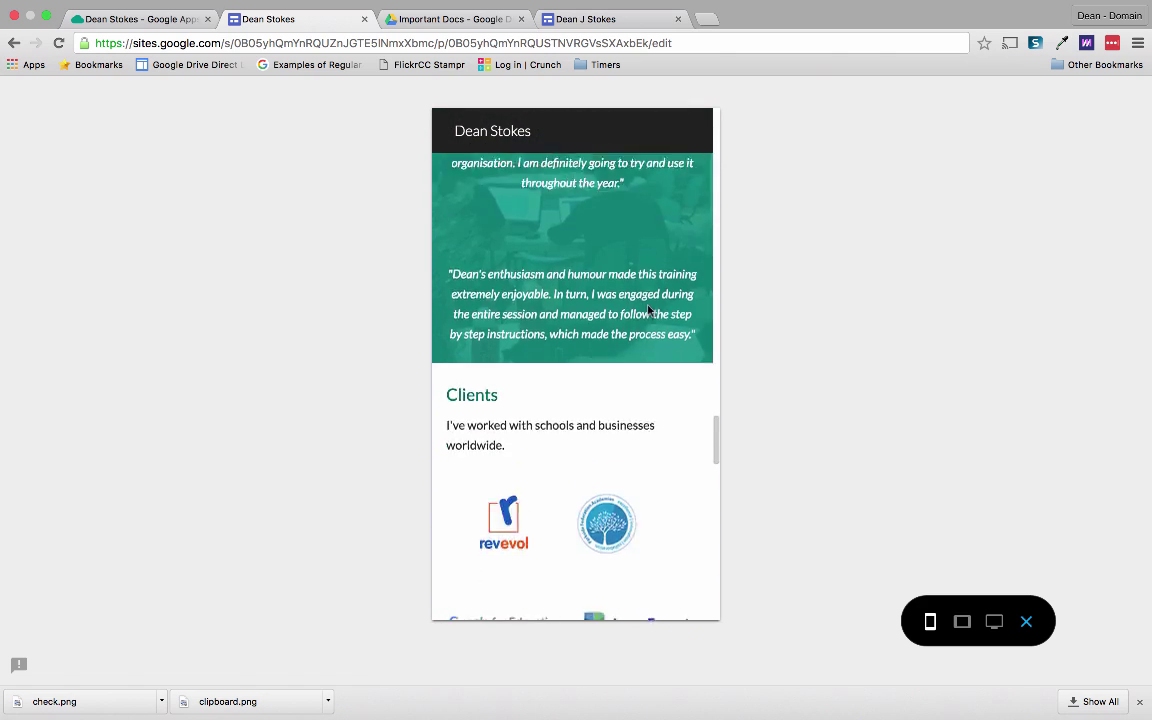
scroll(648, 310, down, 8)
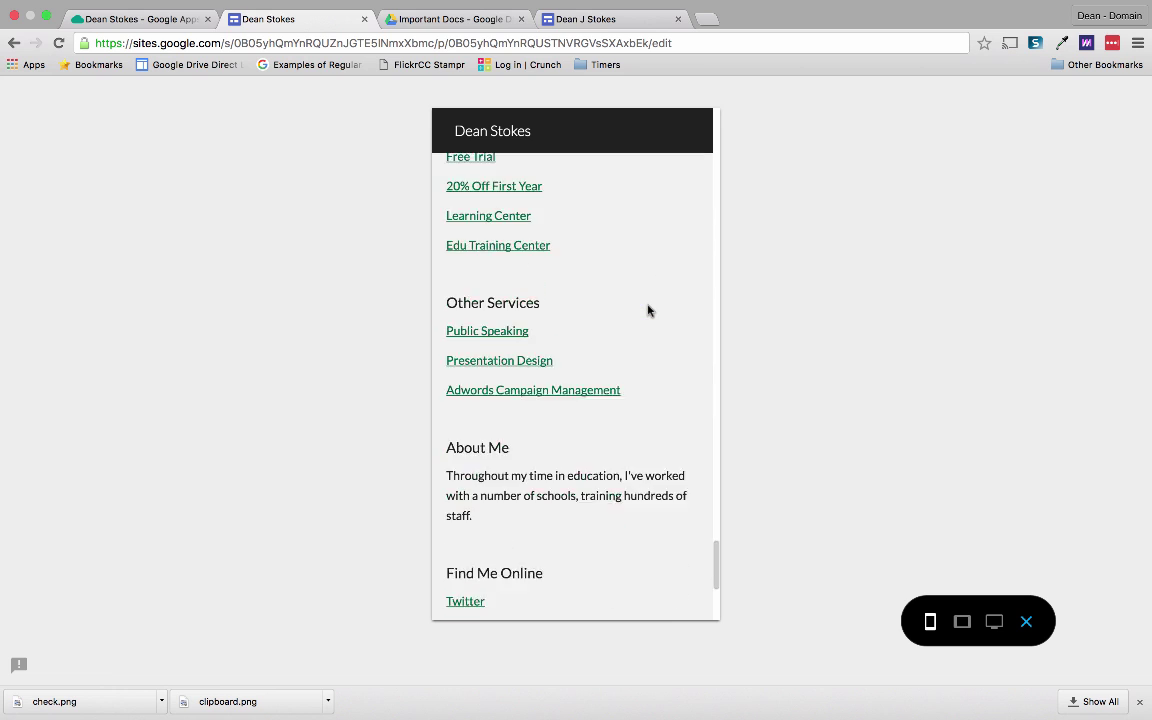
scroll(648, 310, up, 20)
scroll(648, 310, up, 10)
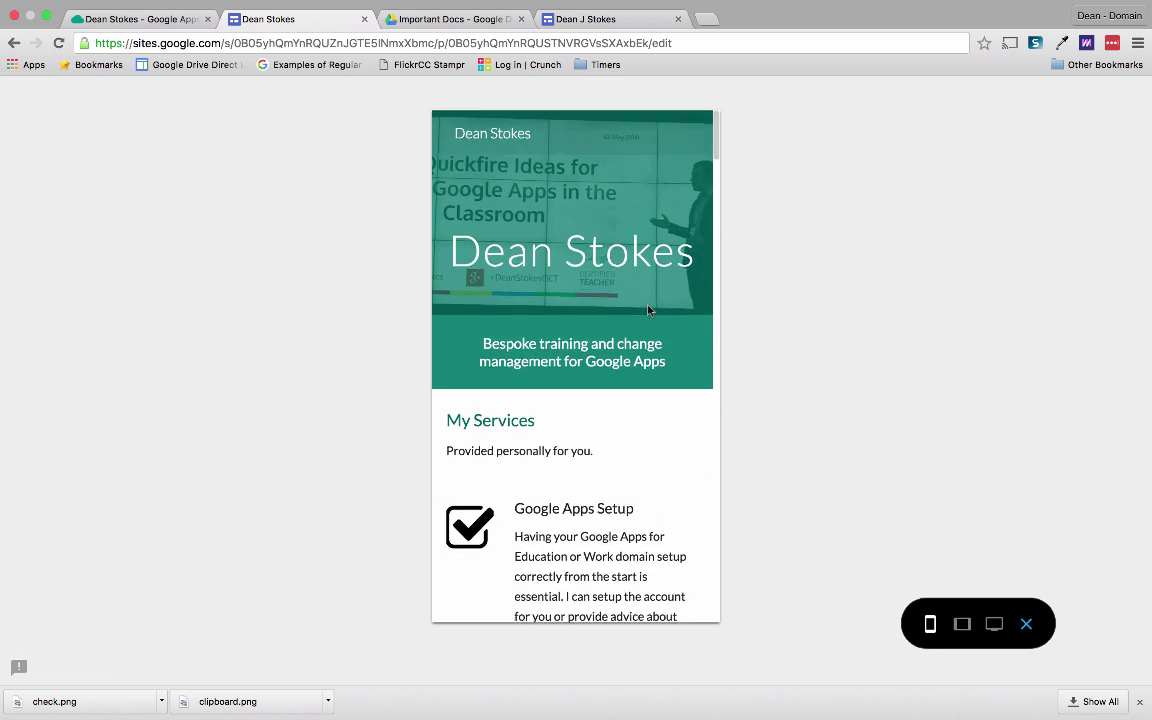
click(1026, 621)
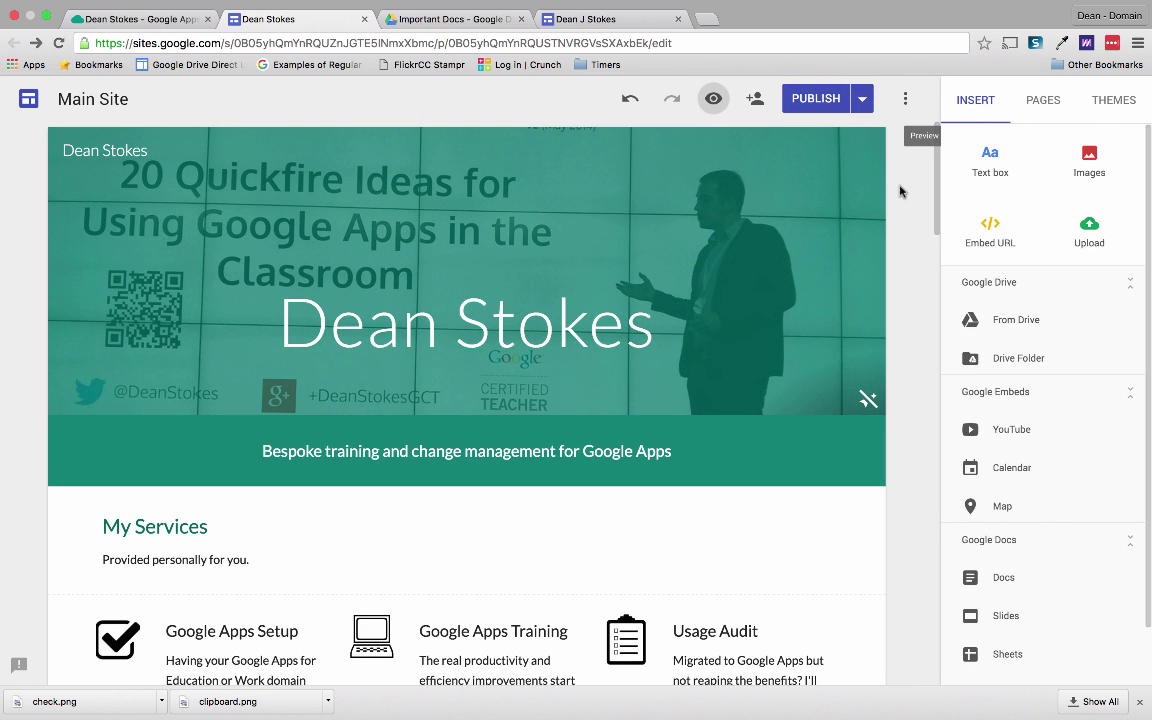